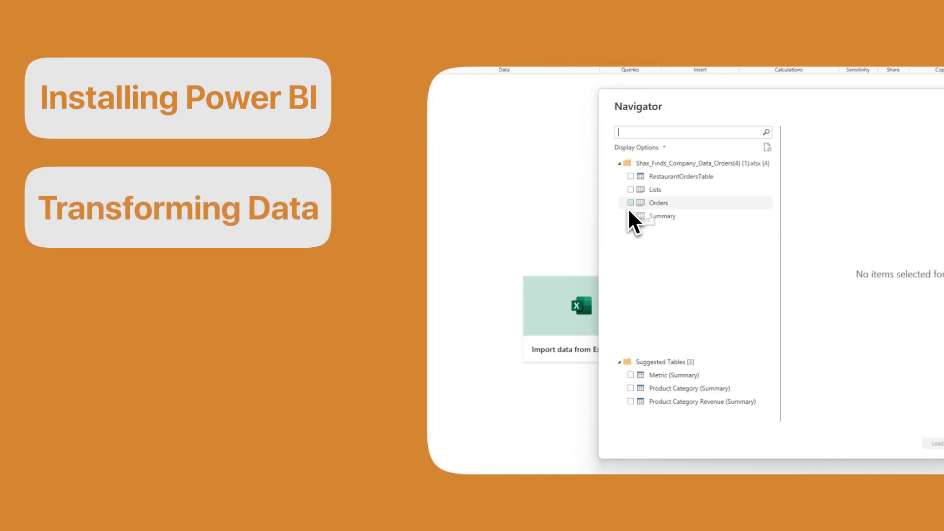
# Select the Orders sheet of the Shax_Finds_Company_Data_Orders(4) (1) workbook for import.
pyautogui.click(630, 204)
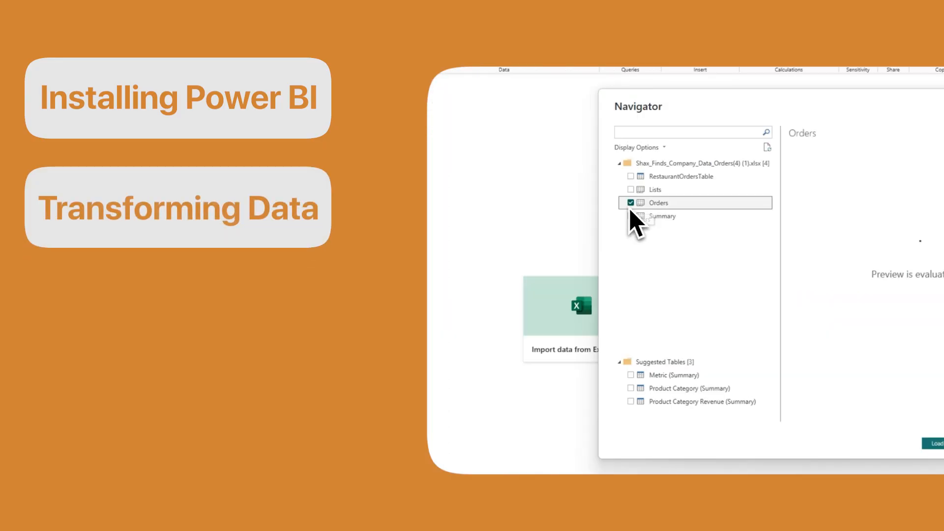
pyautogui.click(631, 193)
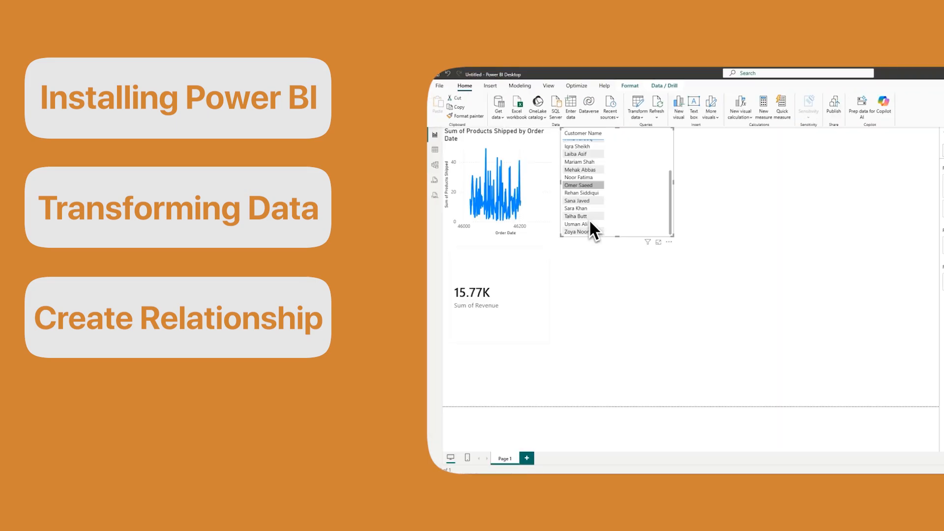
pyautogui.scroll(3, 588, 222)
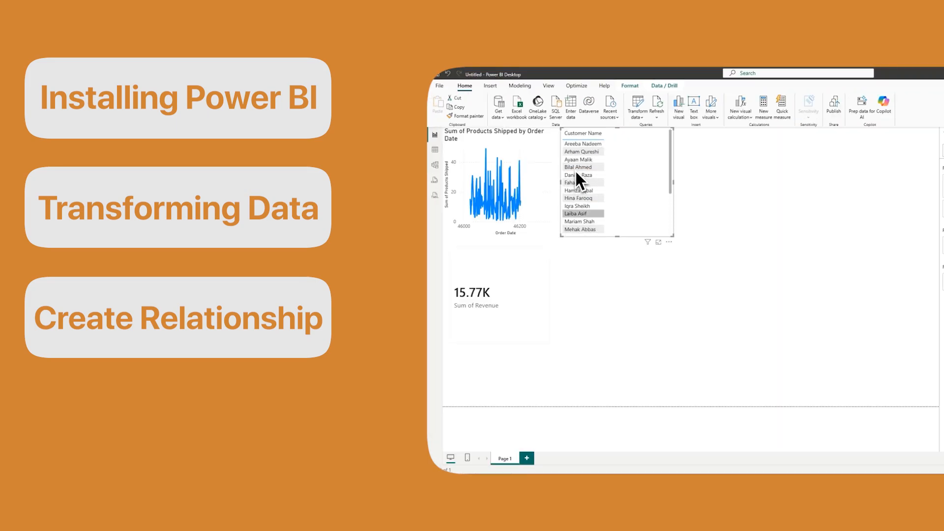
pyautogui.click(580, 145)
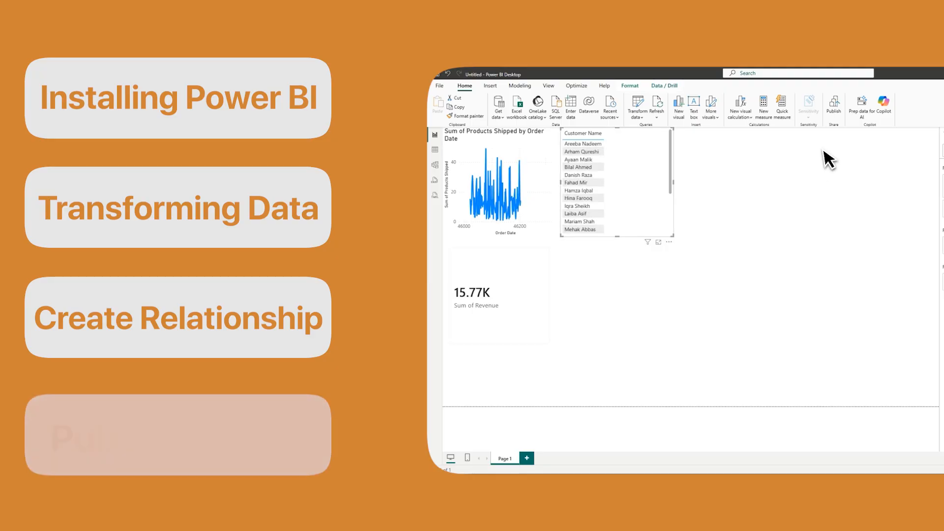
# Start publishing the report and save the pending changes.
pyautogui.click(834, 105)
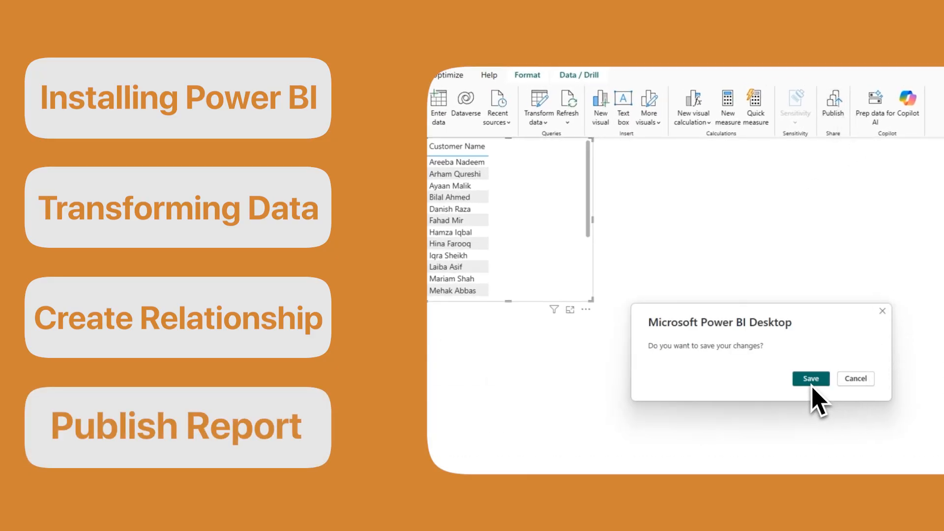
pyautogui.click(811, 379)
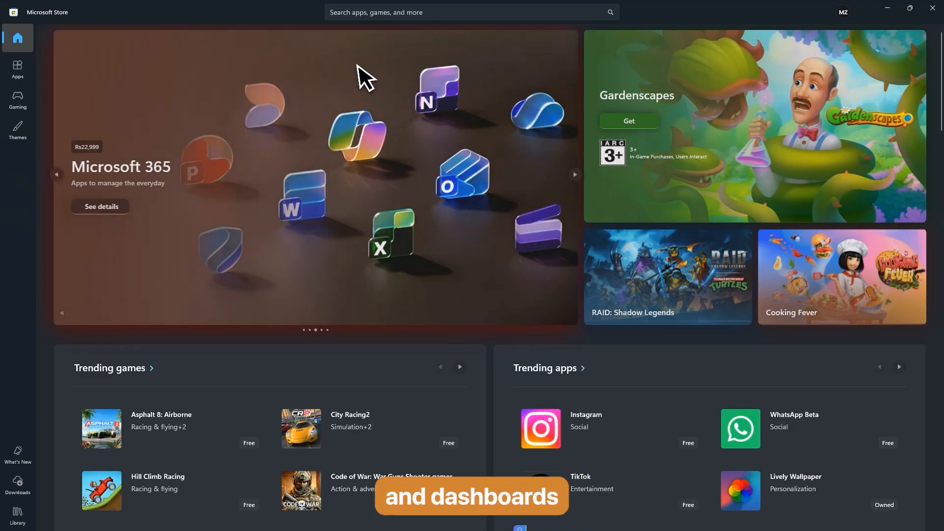
# Search the Microsoft Store for "power bi".
pyautogui.click(352, 19)
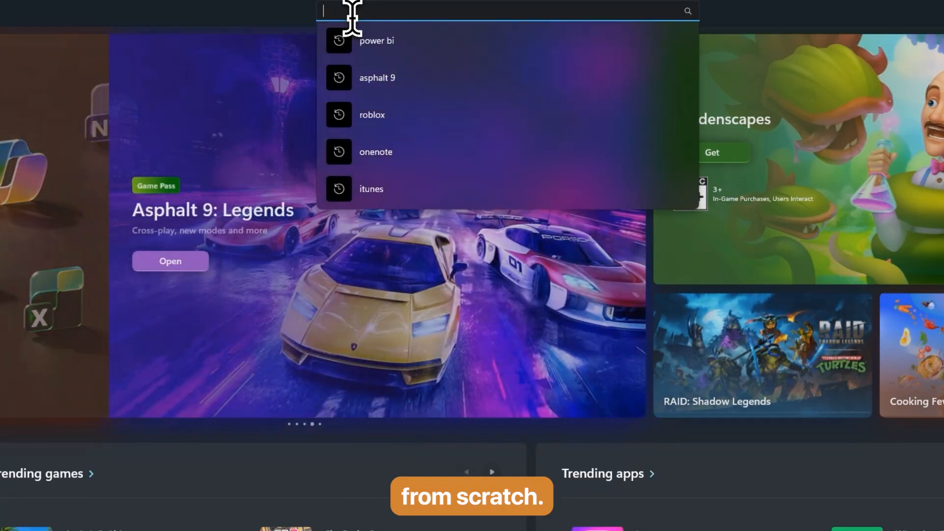
pyautogui.write('power')
pyautogui.click(378, 42)
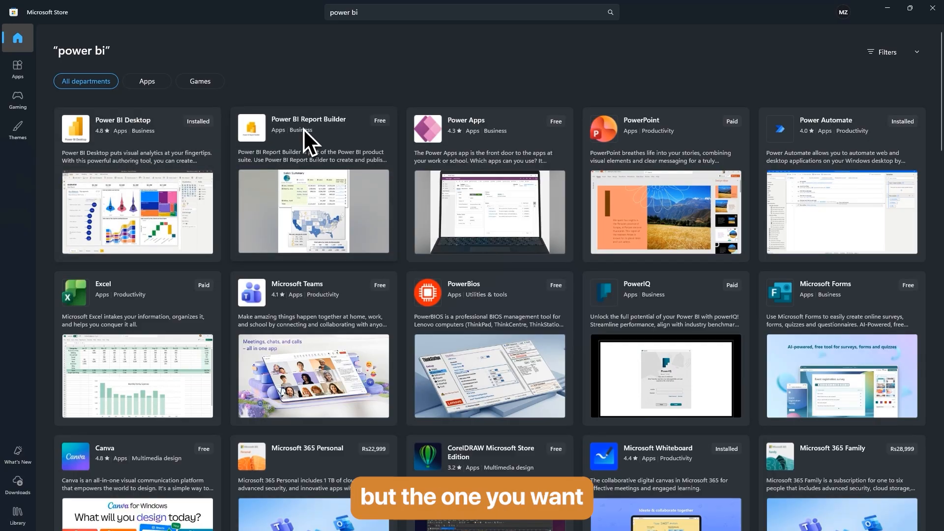
# Go to the Power BI Desktop store page and launch the app.
pyautogui.click(118, 129)
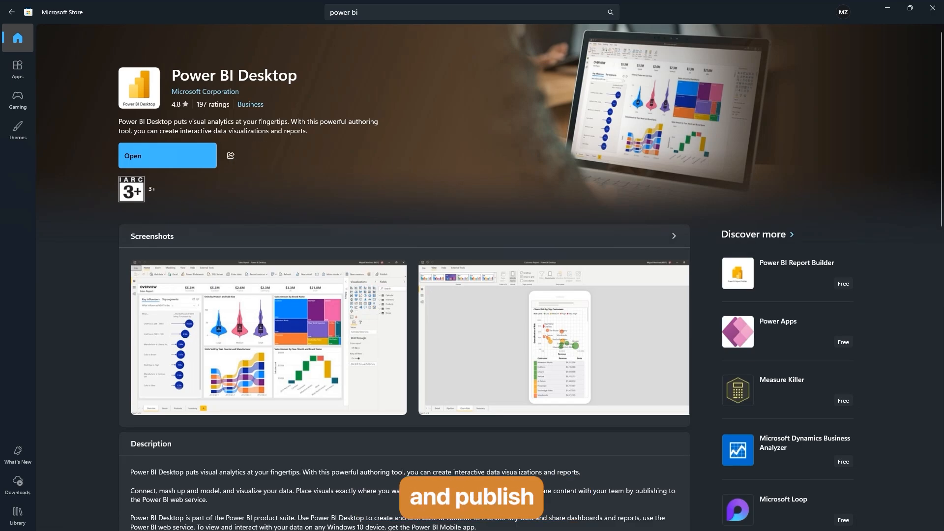
pyautogui.click(155, 160)
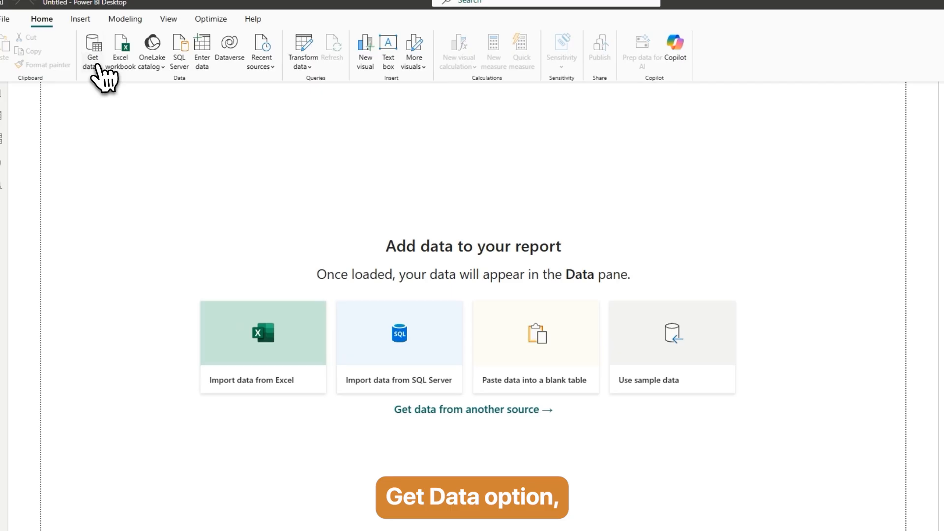
# Look over the common data sources that can be imported into the report.
pyautogui.click(98, 64)
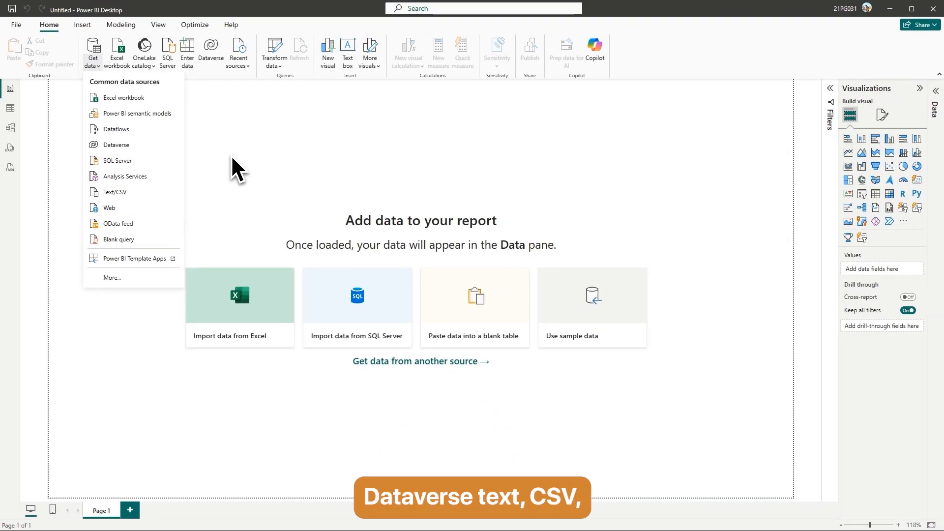
pyautogui.click(229, 152)
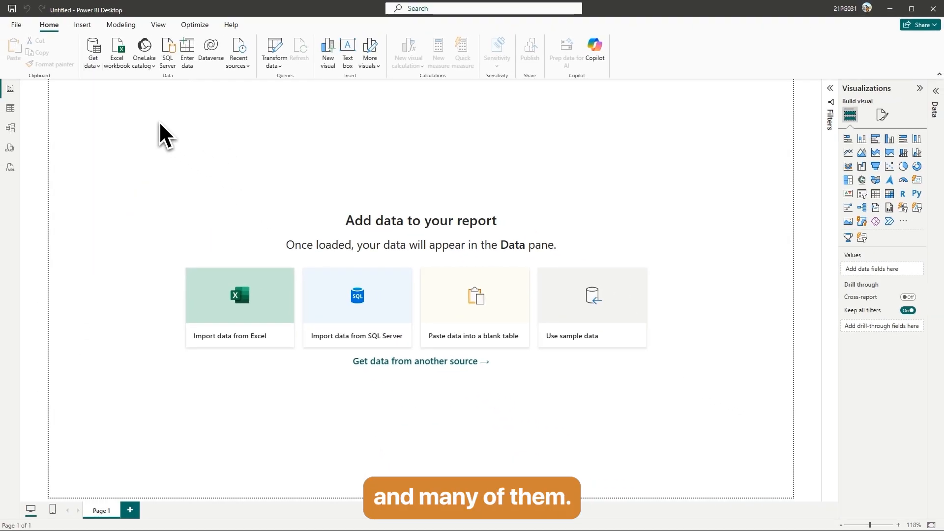
# Import the Excel workbook Shax_Finds_Company_Data_Orders(4) (1) from the Downloads folder as a data source.
pyautogui.click(118, 66)
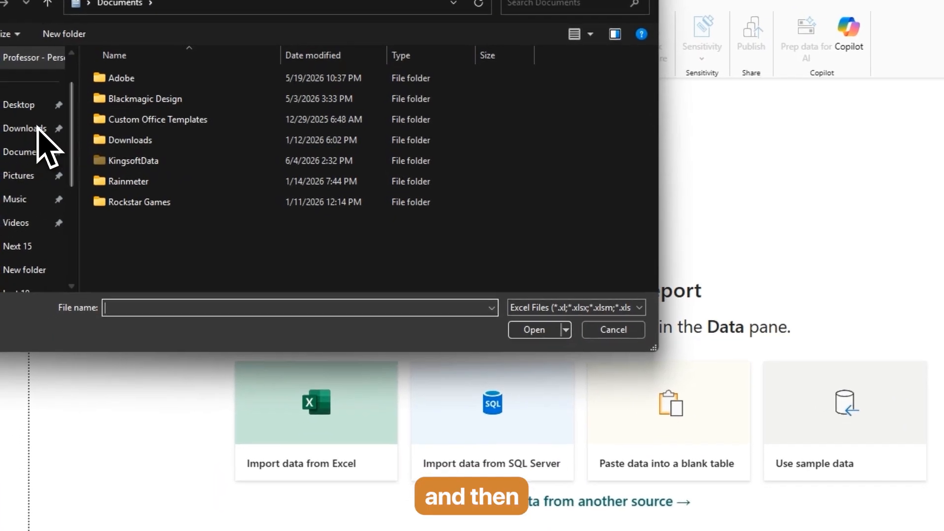
pyautogui.click(34, 128)
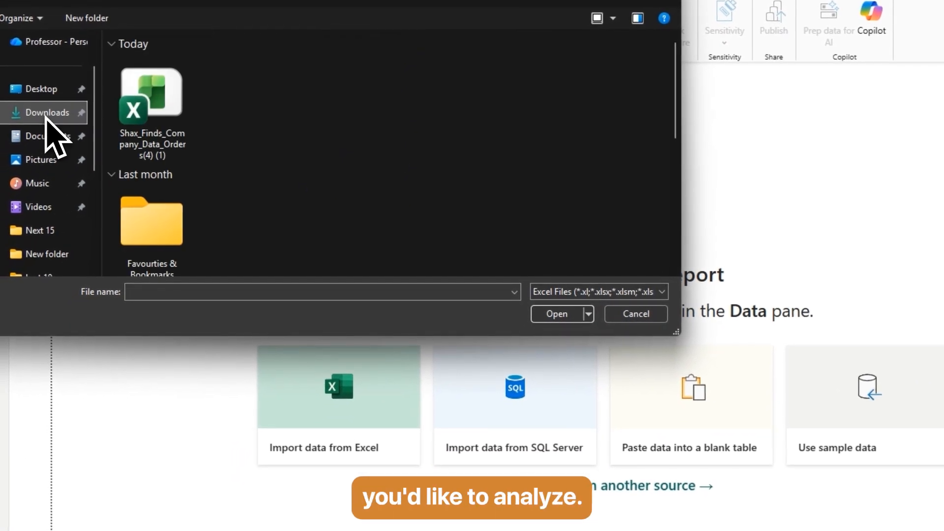
pyautogui.doubleClick(165, 115)
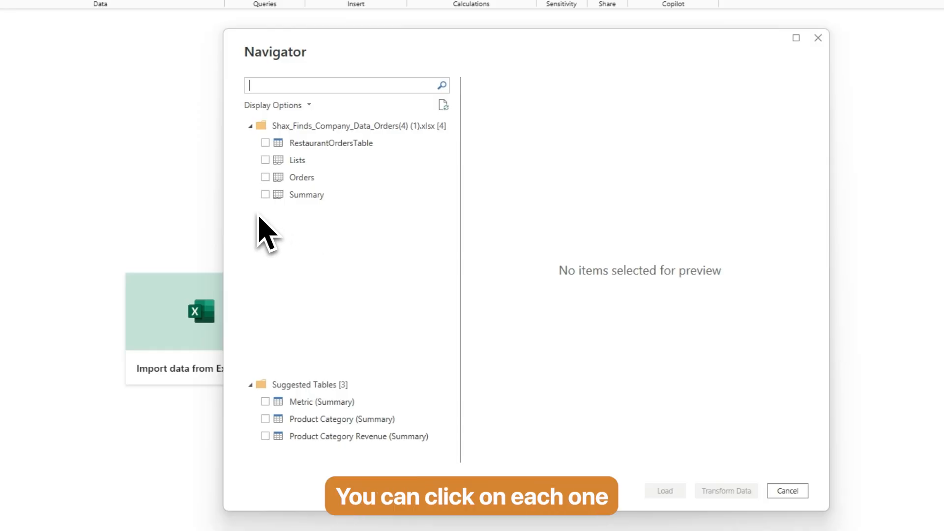
# Select Orders and RestaurantOrdersTable and load them for transformation in a maximized Power Query Editor.
pyautogui.click(265, 178)
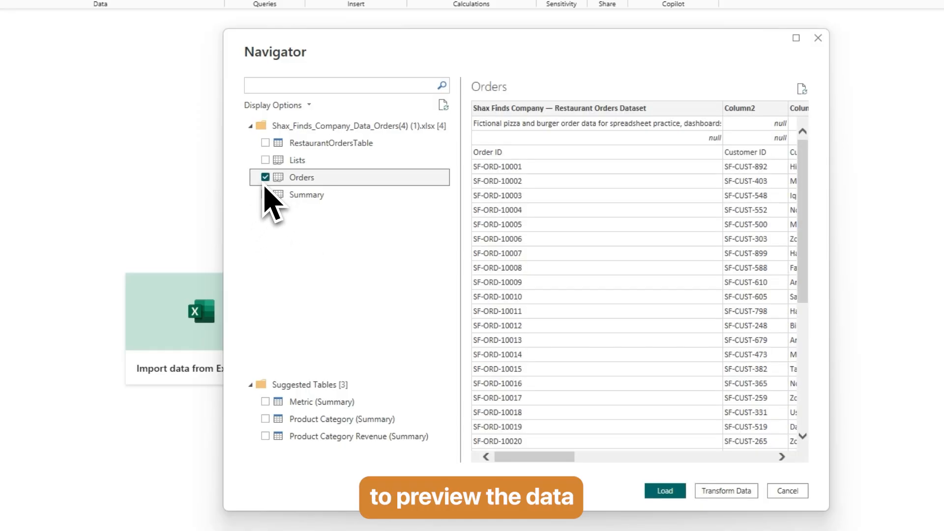
pyautogui.click(265, 143)
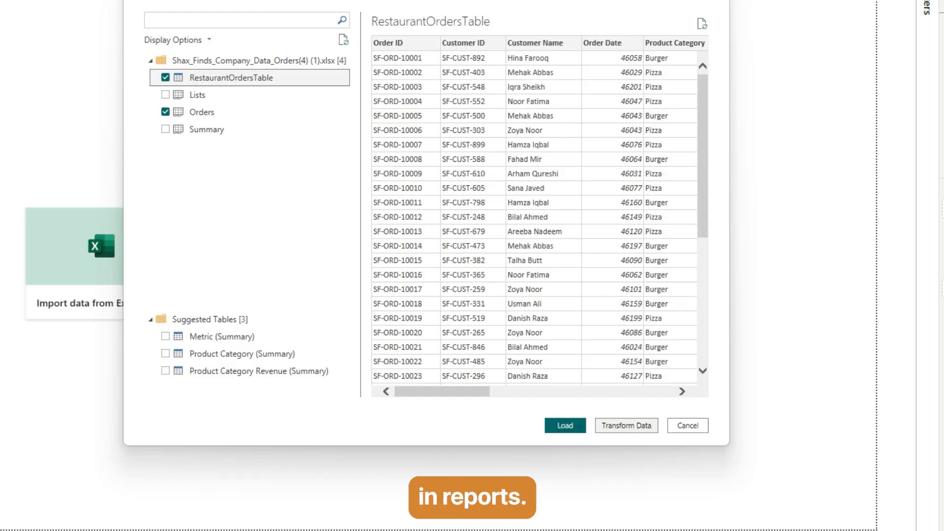
pyautogui.click(626, 426)
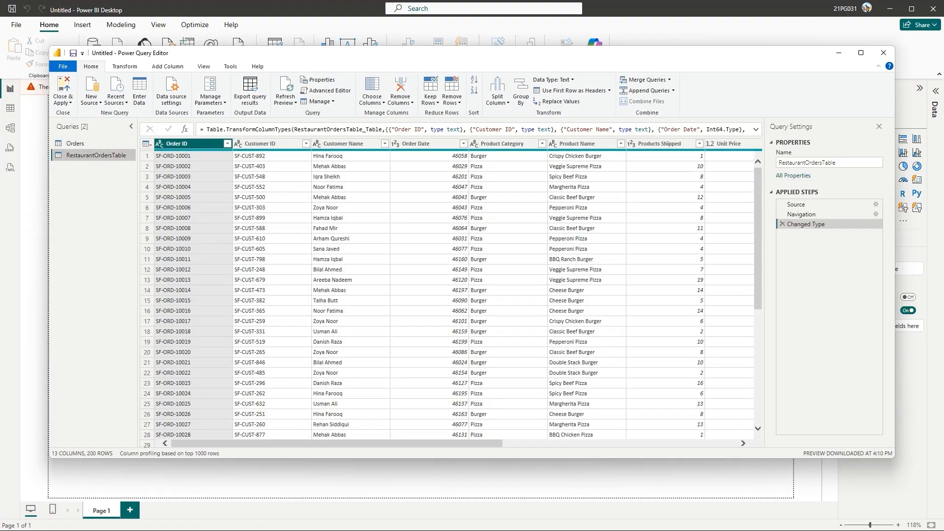
pyautogui.click(861, 52)
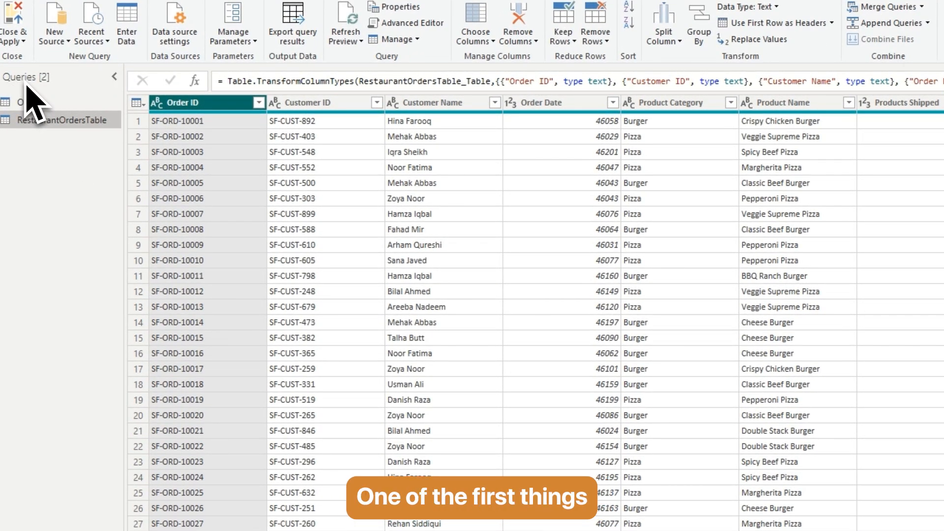
# Remove Column13 and Column12 from the Orders query.
pyautogui.click(30, 103)
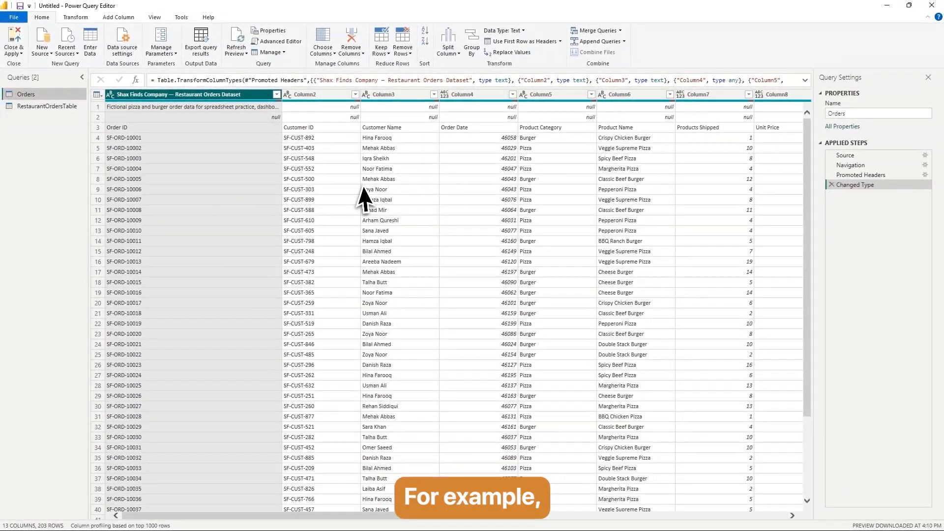
pyautogui.hscroll(5, 440, 186)
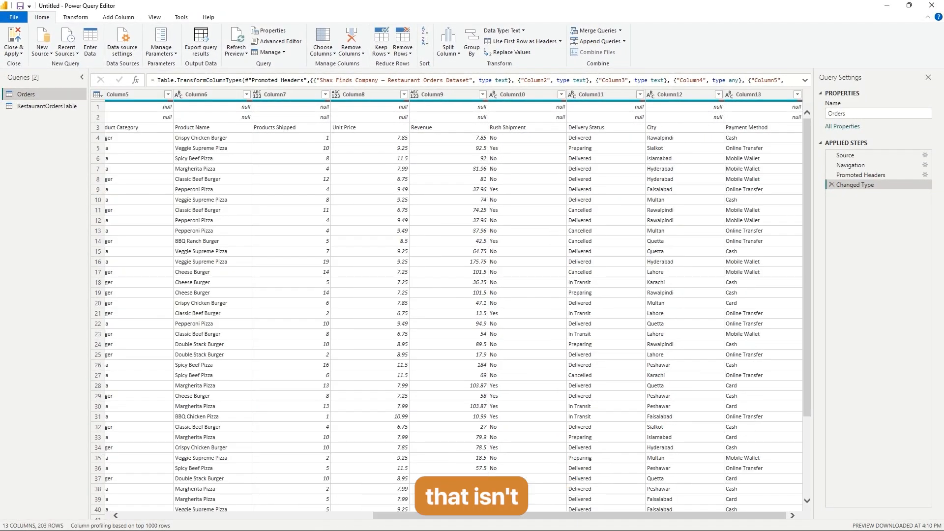
pyautogui.click(758, 95)
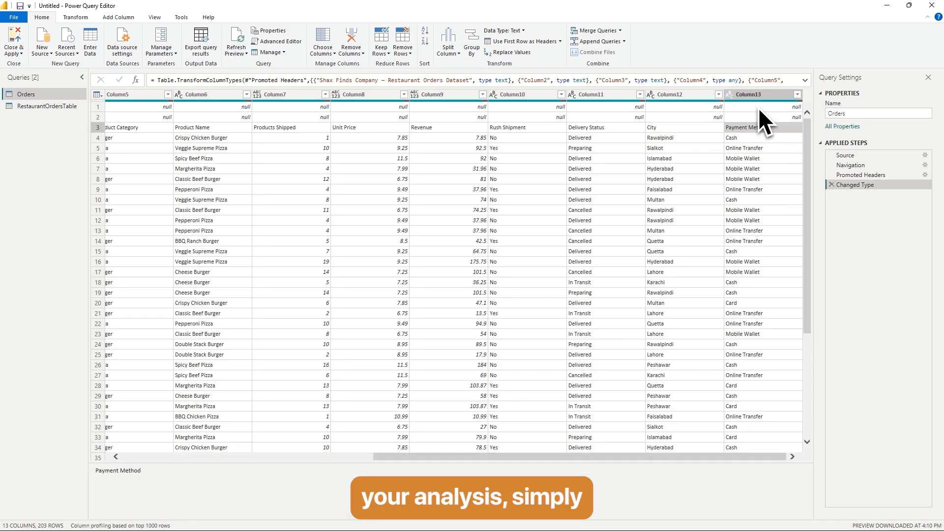
pyautogui.rightClick(755, 96)
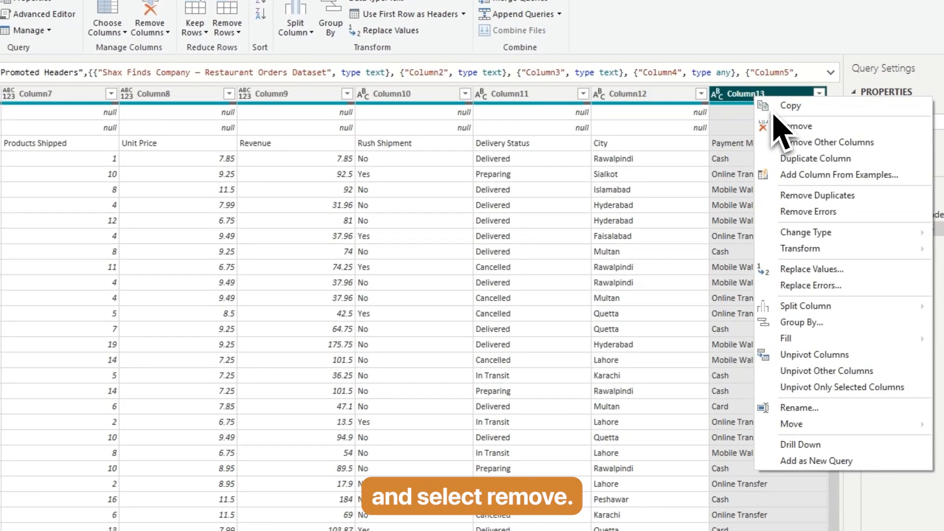
pyautogui.click(796, 127)
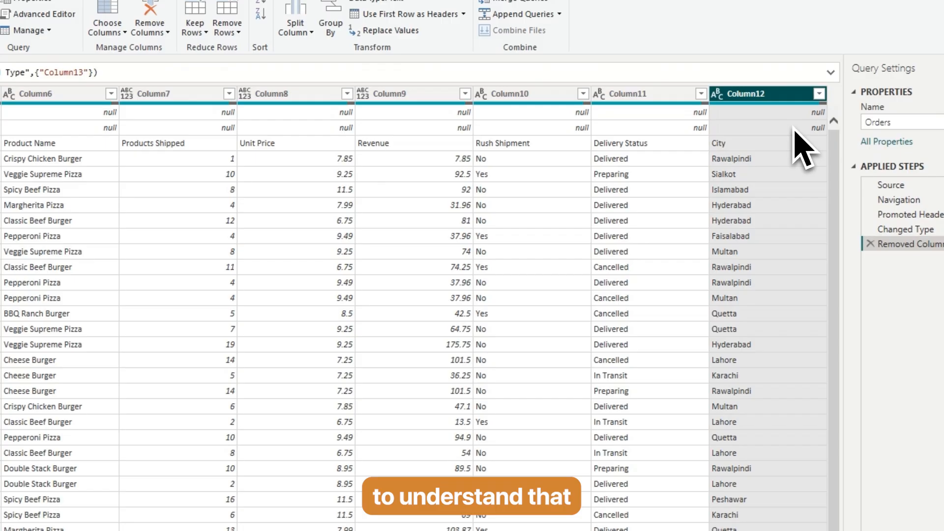
pyautogui.rightClick(751, 111)
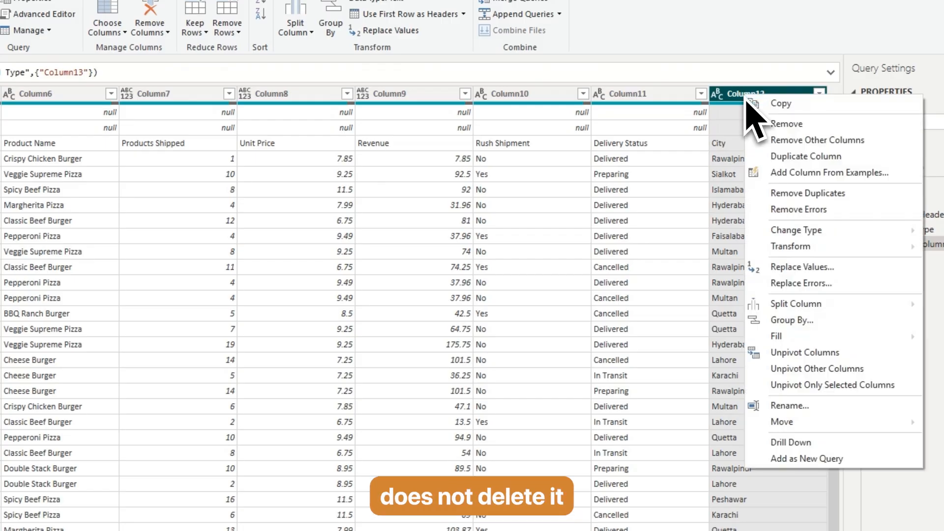
pyautogui.click(784, 126)
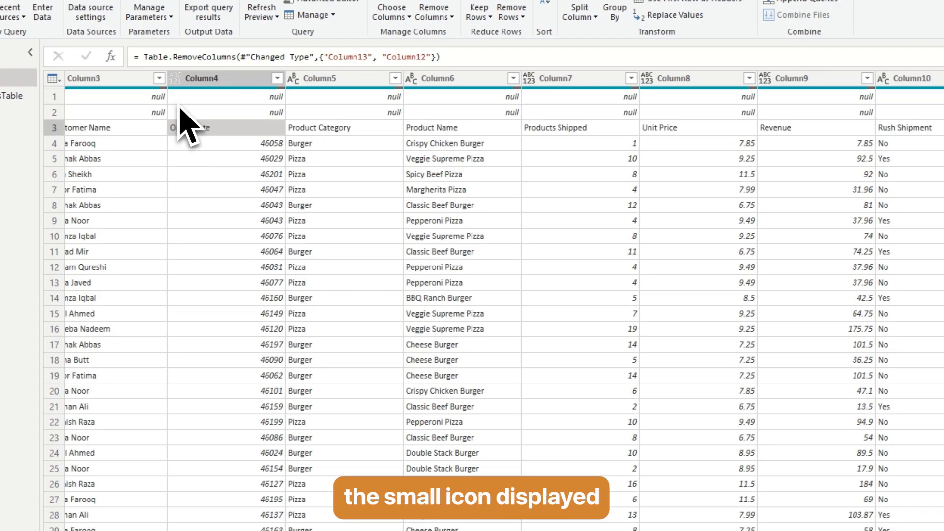
# Examine the available data types and the filter options for Column4, which holds the order dates.
pyautogui.click(176, 79)
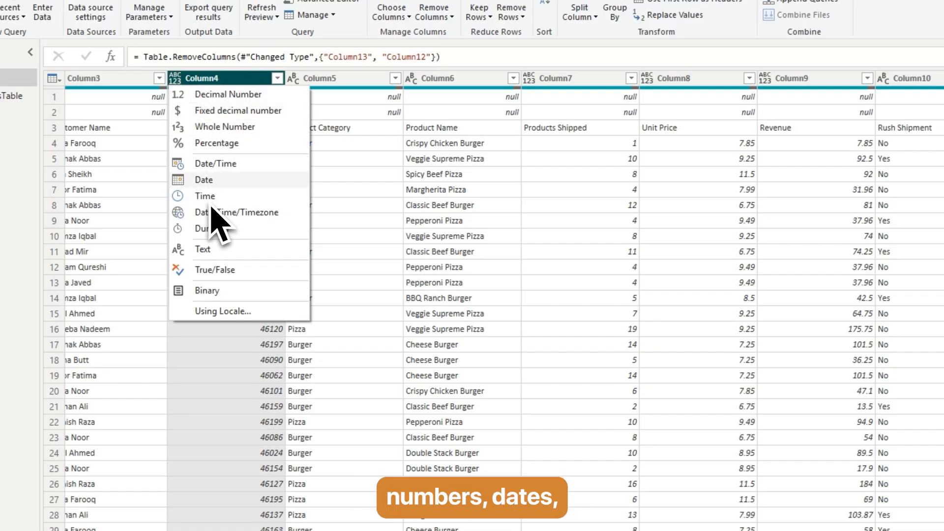
pyautogui.click(279, 81)
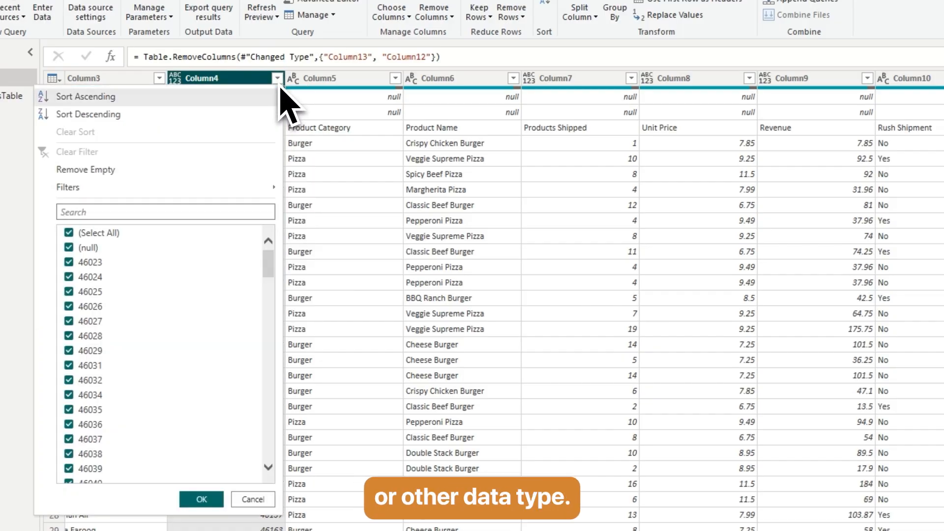
pyautogui.click(278, 83)
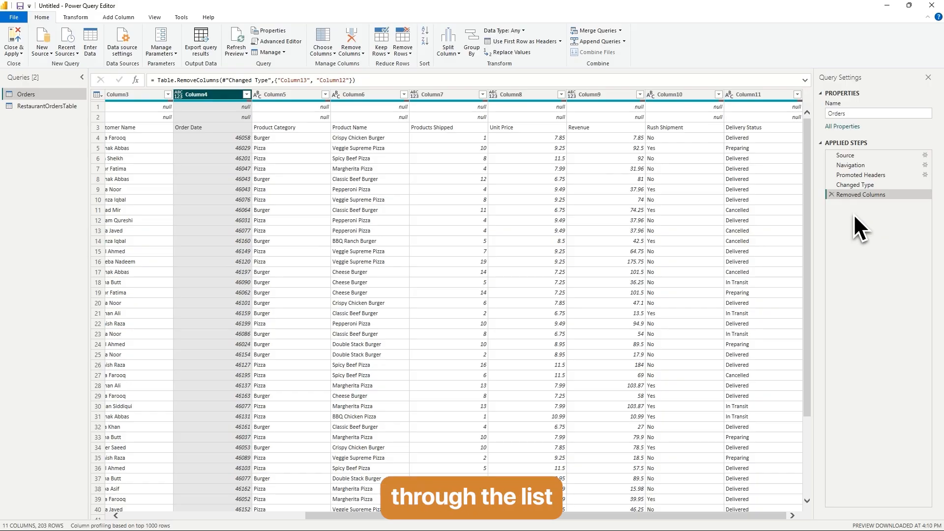
# Delete the Removed Columns step from the Orders query's applied steps and check the last columns.
pyautogui.click(833, 195)
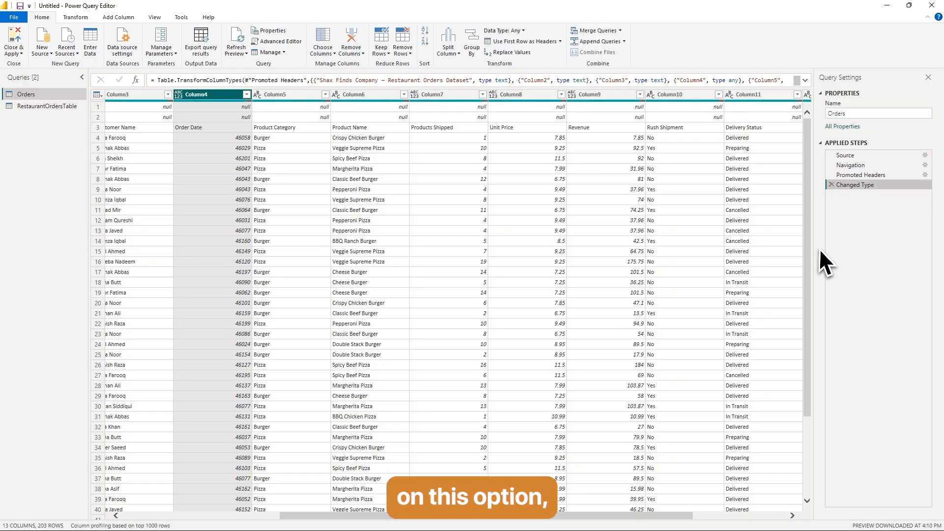
pyautogui.moveTo(689, 516); pyautogui.dragTo(811, 517)
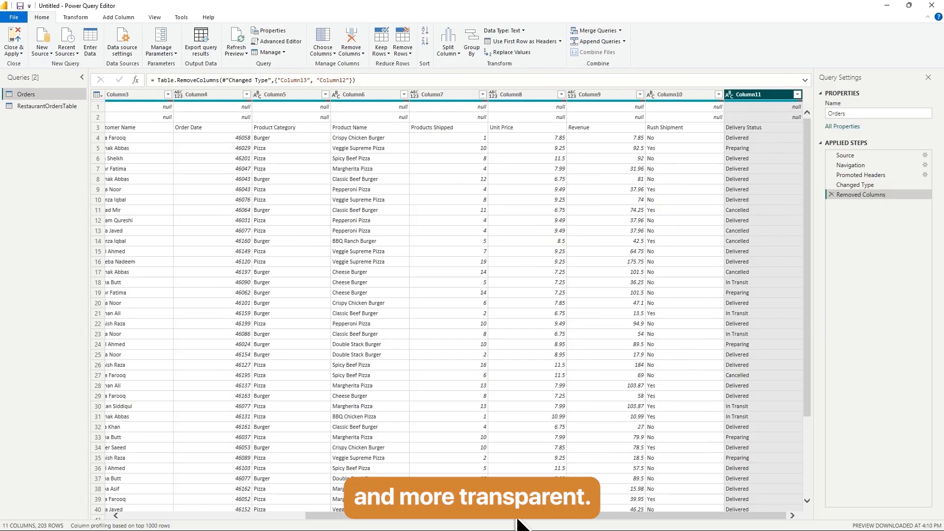
# Close the Power Query Editor and apply the pending query changes to the report.
pyautogui.hscroll(-3, 511, 516)
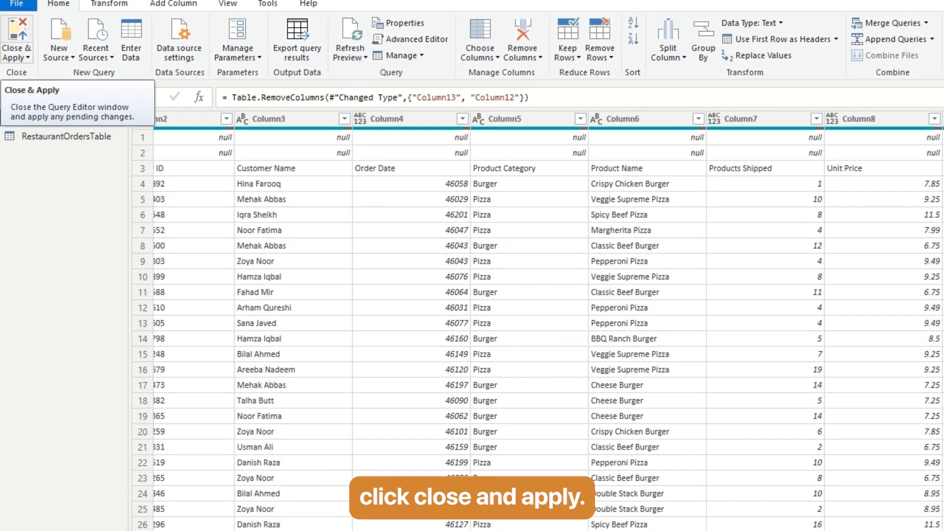
pyautogui.click(4, 22)
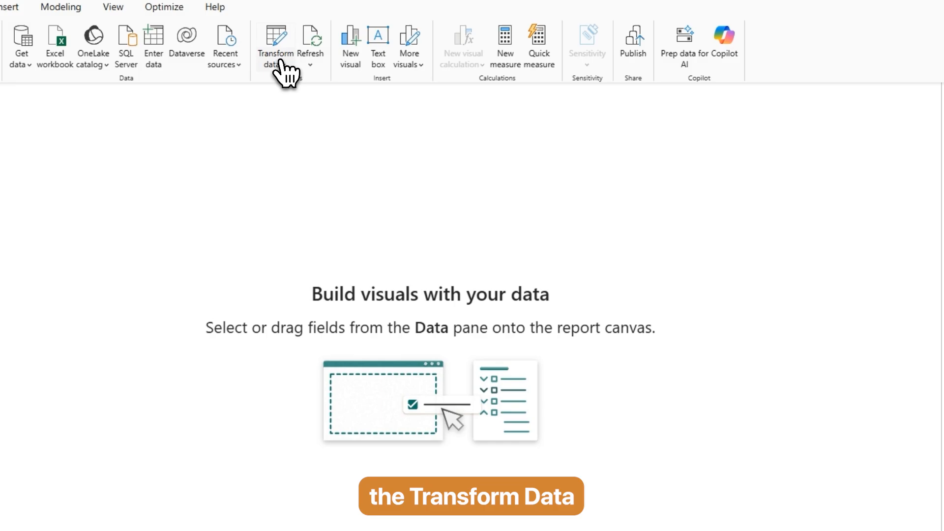
# Reopen the loaded queries in the Power Query Editor for further transformation.
pyautogui.click(281, 60)
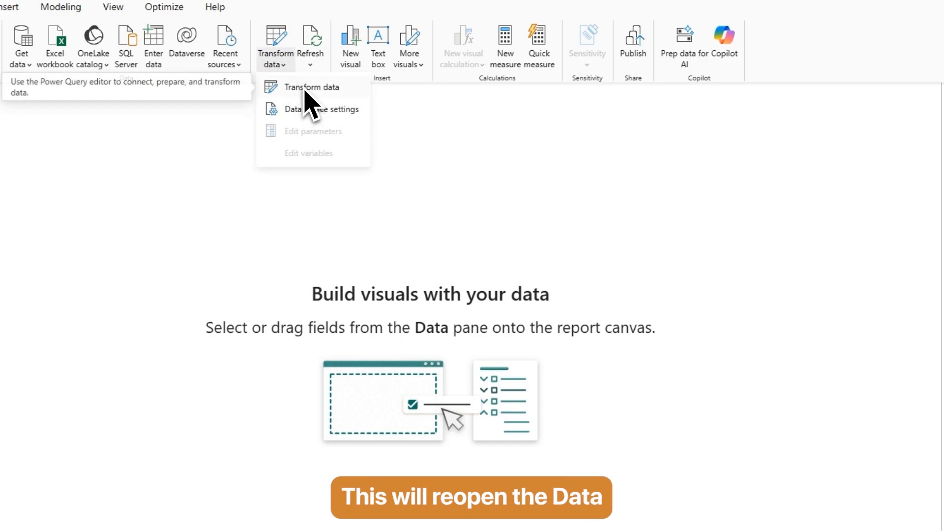
pyautogui.click(305, 94)
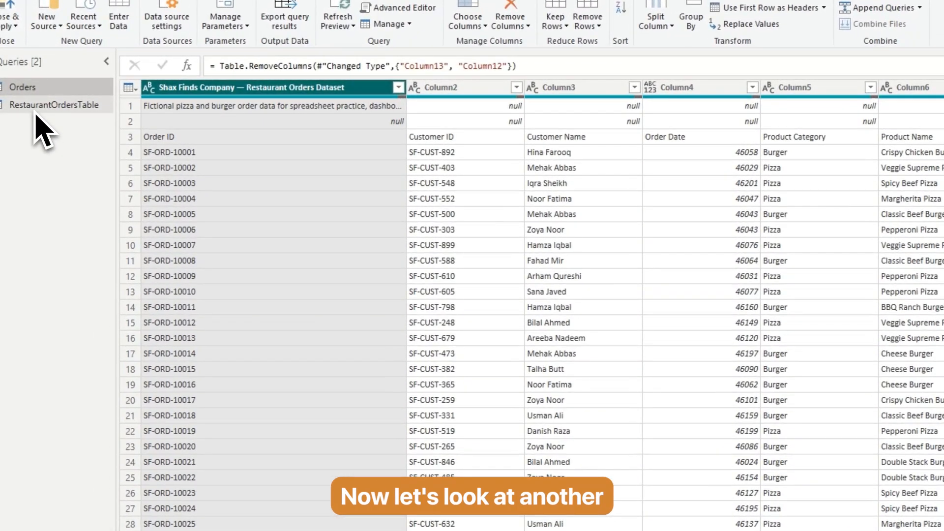
# Compare the headers of the RestaurantOrdersTable and Orders queries, and promote the first row of Orders to column headers.
pyautogui.click(35, 110)
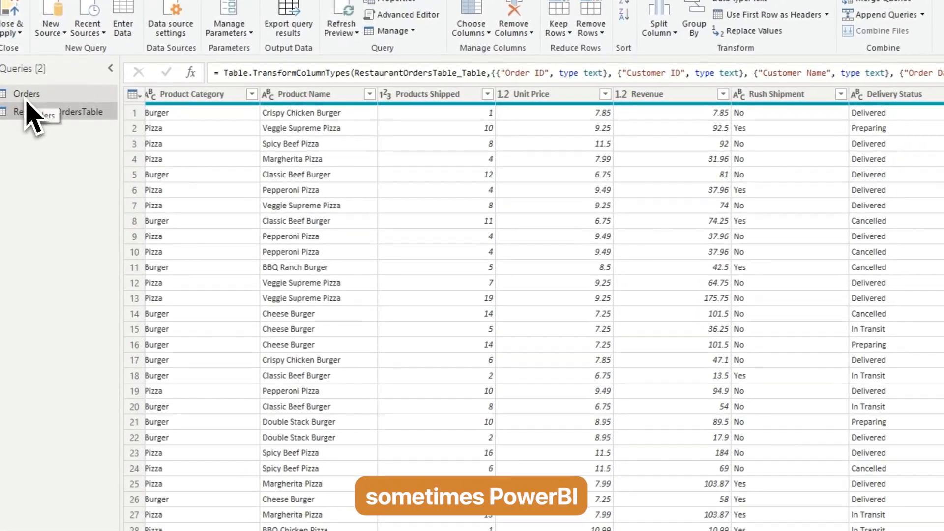
pyautogui.click(26, 96)
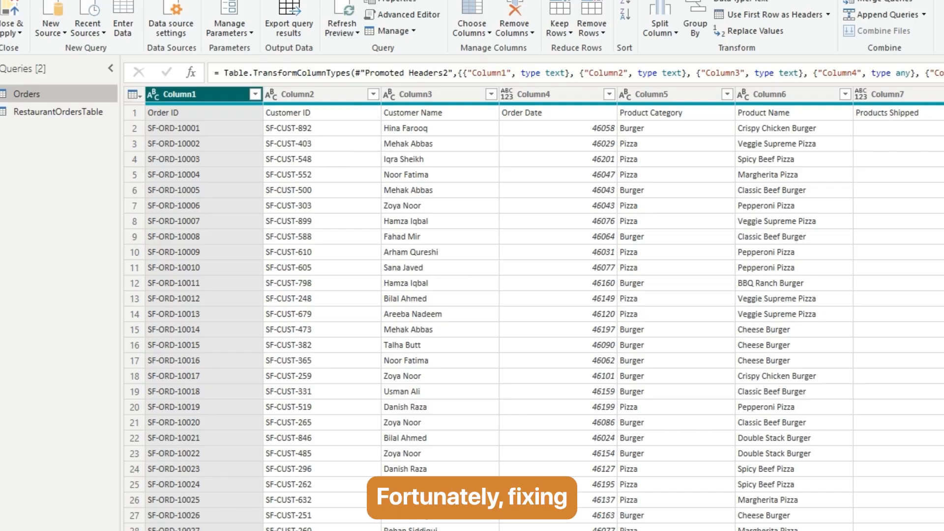
pyautogui.click(133, 95)
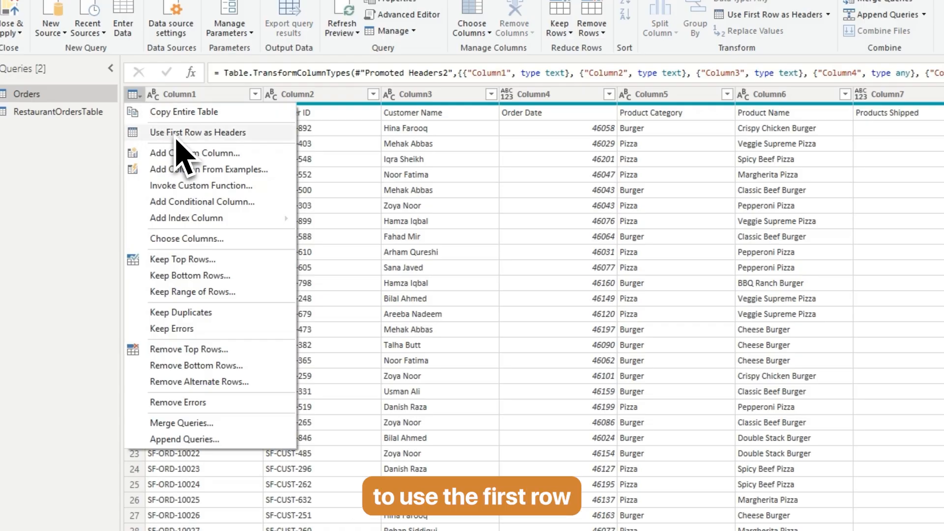
pyautogui.click(177, 136)
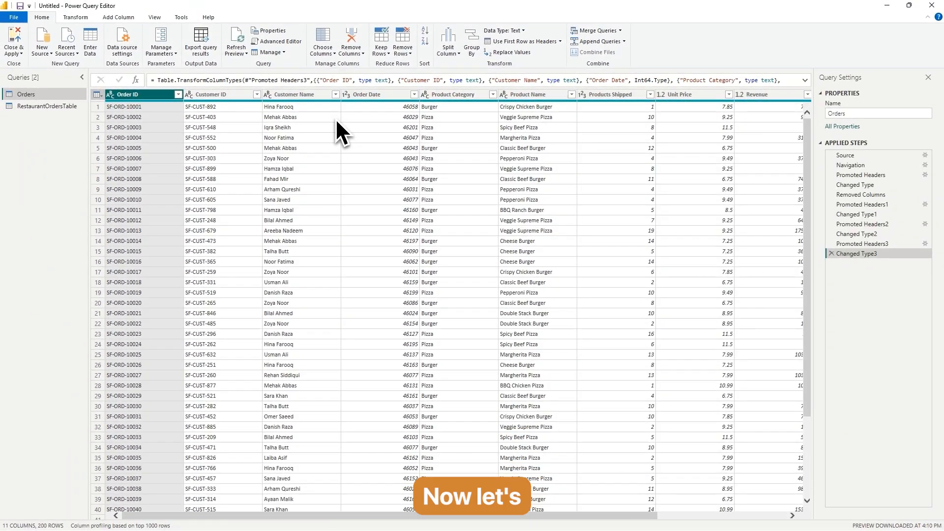
# Replace the value Hyderabad with HYD in the City column of the RestaurantOrdersTable query.
pyautogui.click(40, 109)
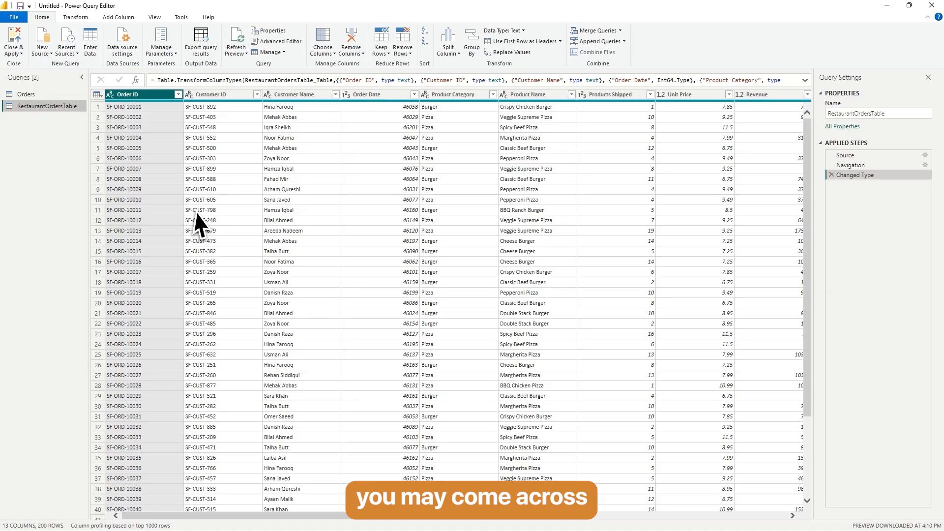
pyautogui.moveTo(439, 518); pyautogui.dragTo(658, 519)
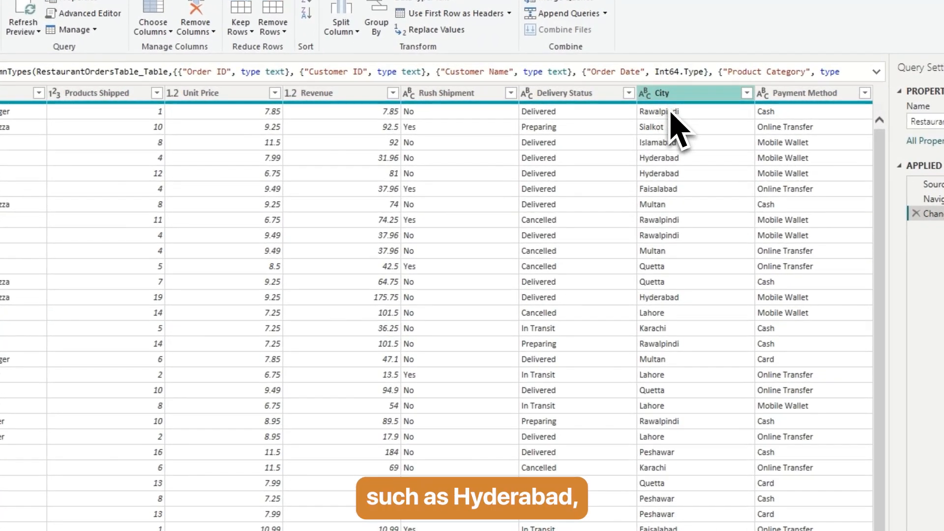
pyautogui.click(686, 163)
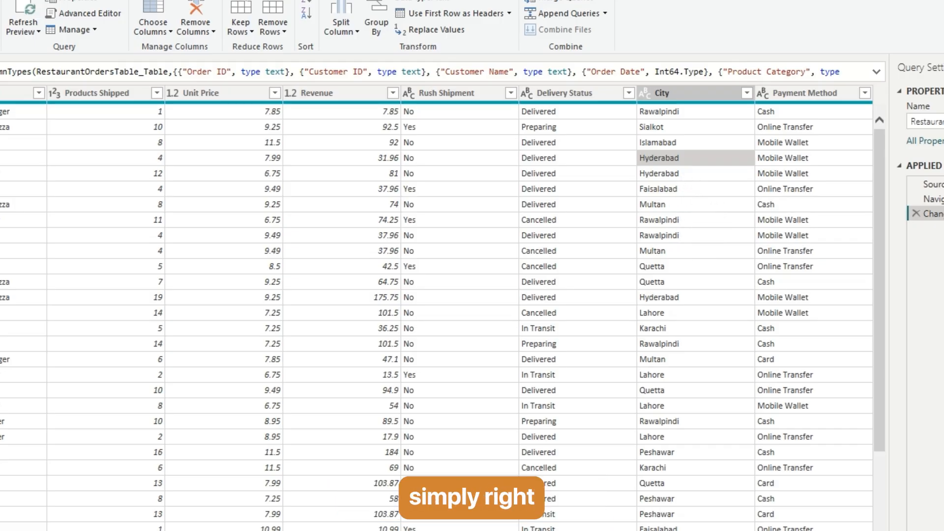
pyautogui.rightClick(689, 96)
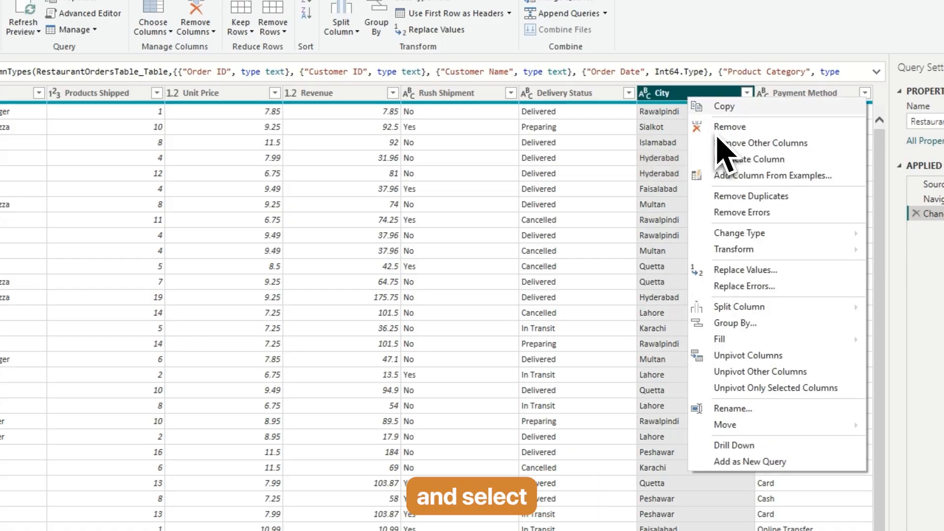
pyautogui.click(740, 270)
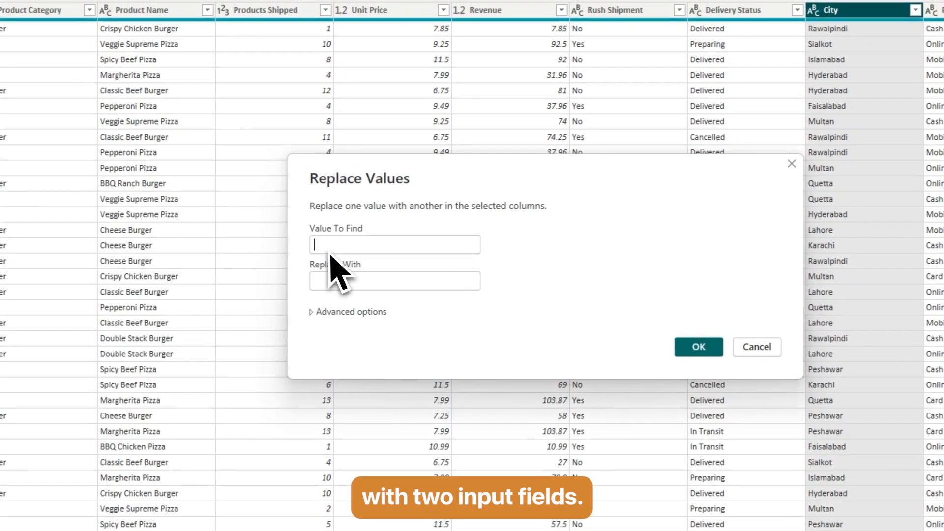
pyautogui.write('H')
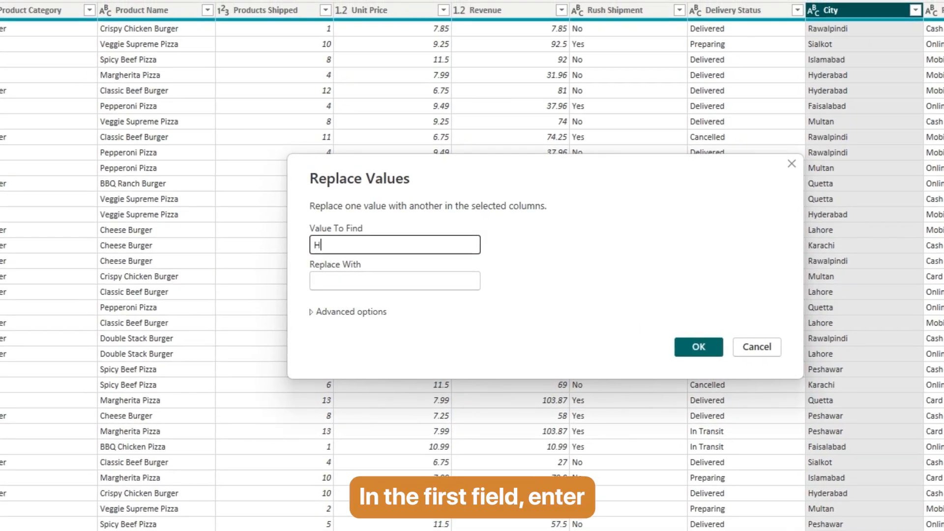
pyautogui.write('yderab')
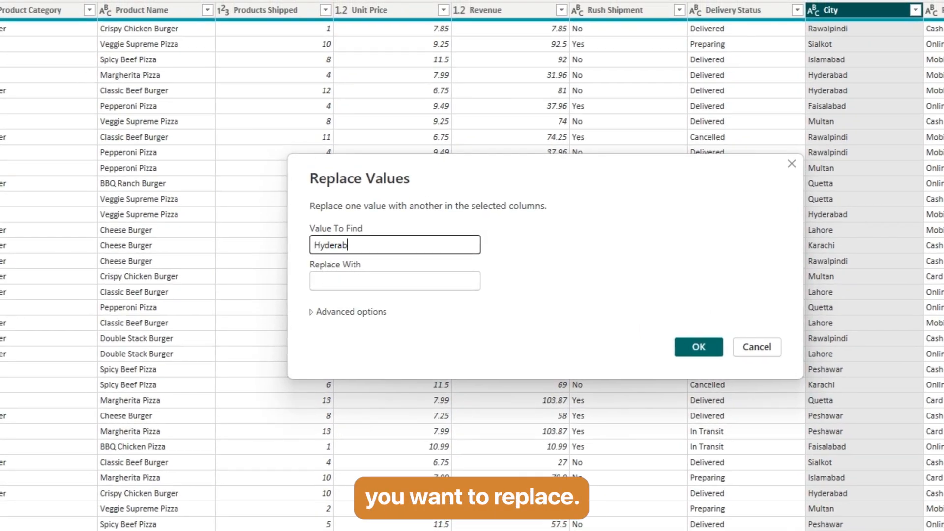
pyautogui.write('ad')
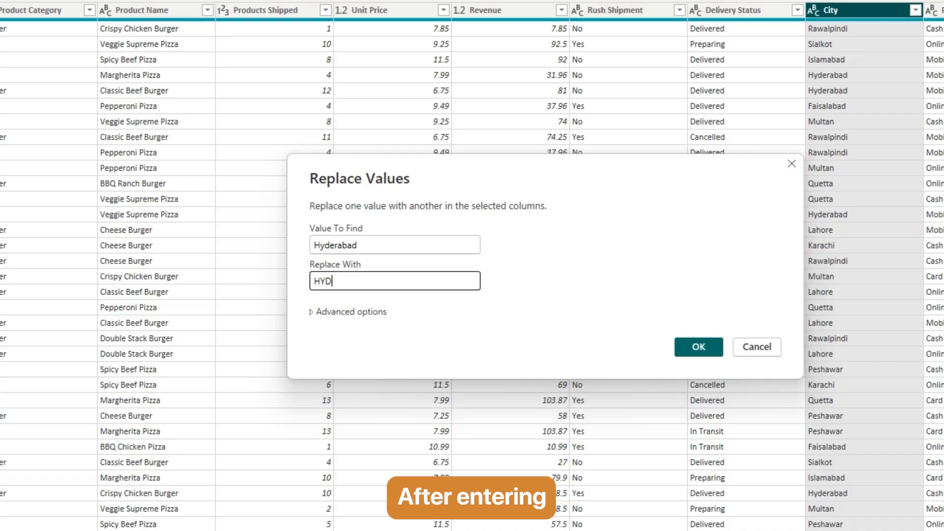
pyautogui.click(699, 347)
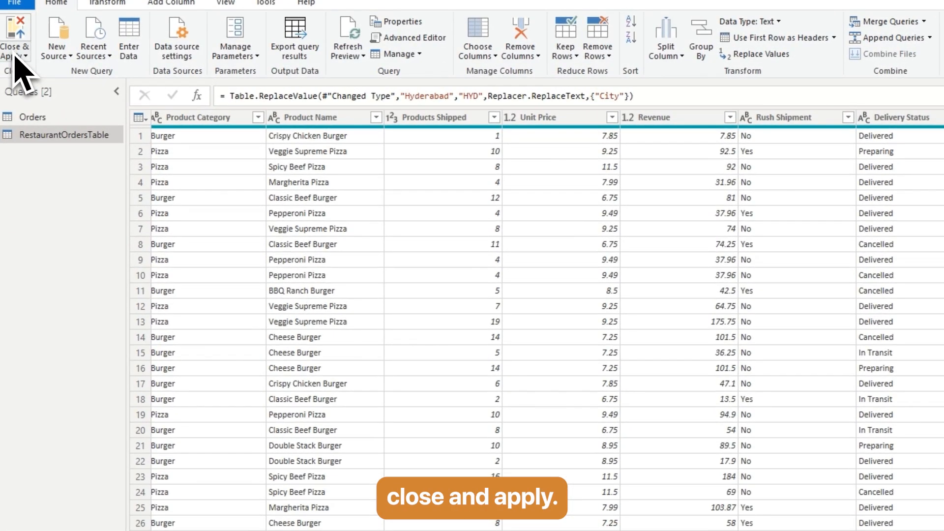
# Close the query editor with the changes applied and inspect the relationship between Orders and RestaurantOrdersTable in the model view.
pyautogui.click(17, 53)
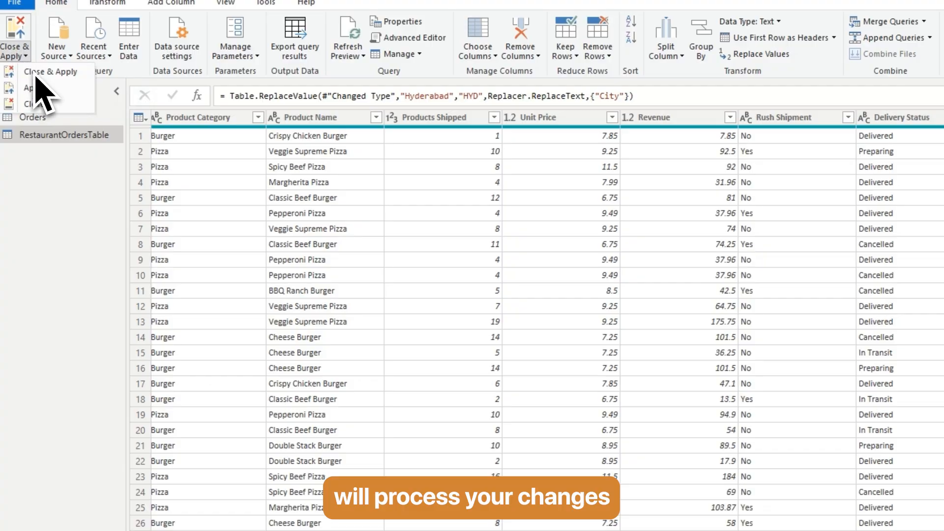
pyautogui.click(39, 73)
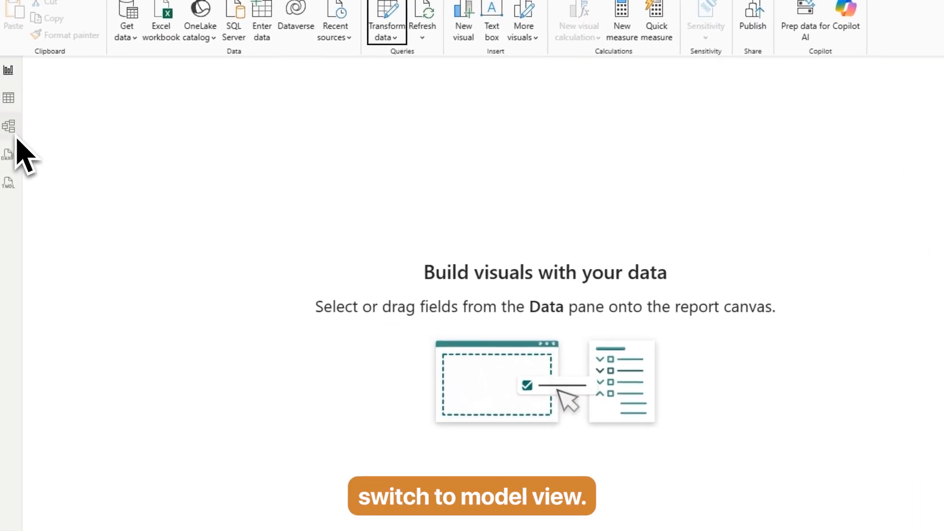
pyautogui.click(11, 129)
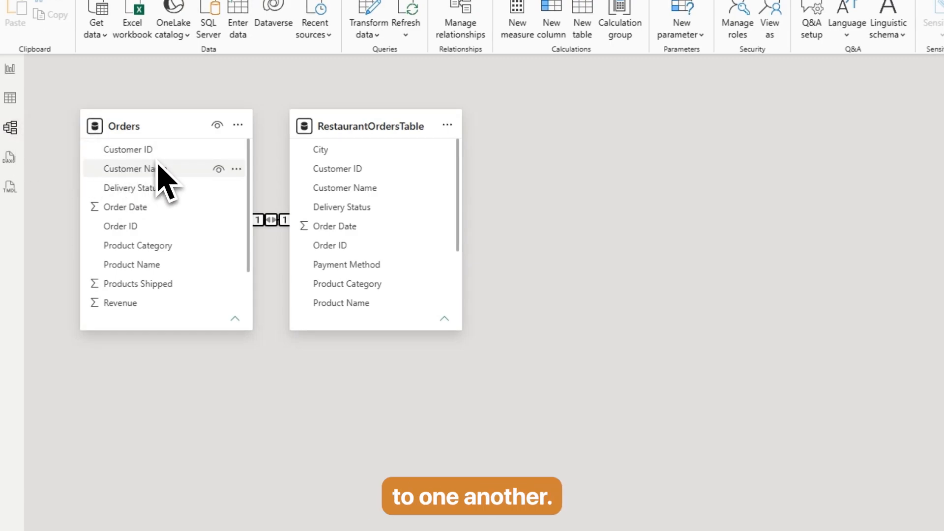
pyautogui.moveTo(274, 233)
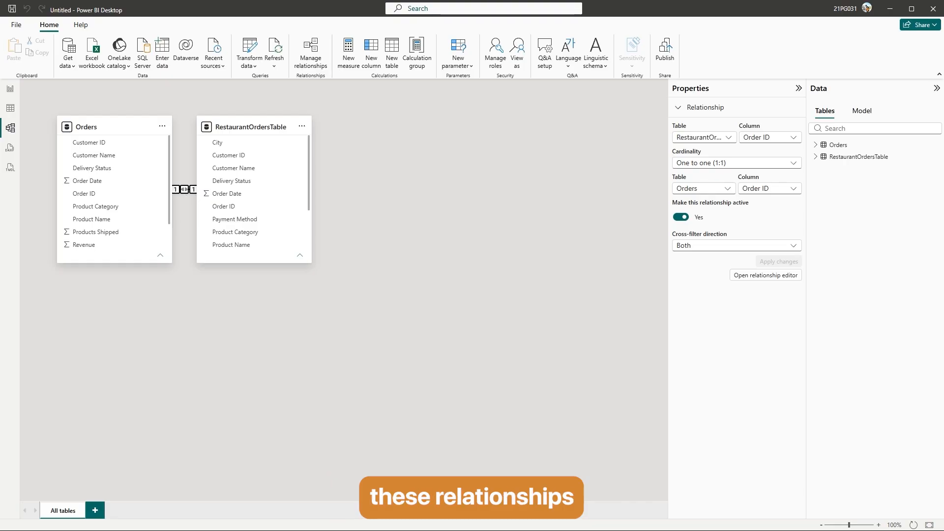
# Try to relate the Revenue field of Orders to the Delivery Status field of RestaurantOrdersTable.
pyautogui.moveTo(81, 244); pyautogui.dragTo(213, 153)
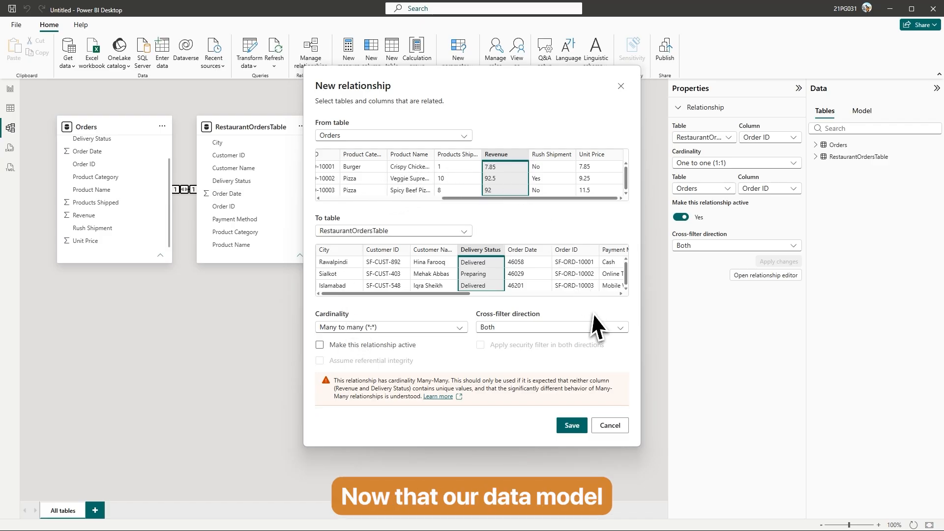
pyautogui.click(617, 427)
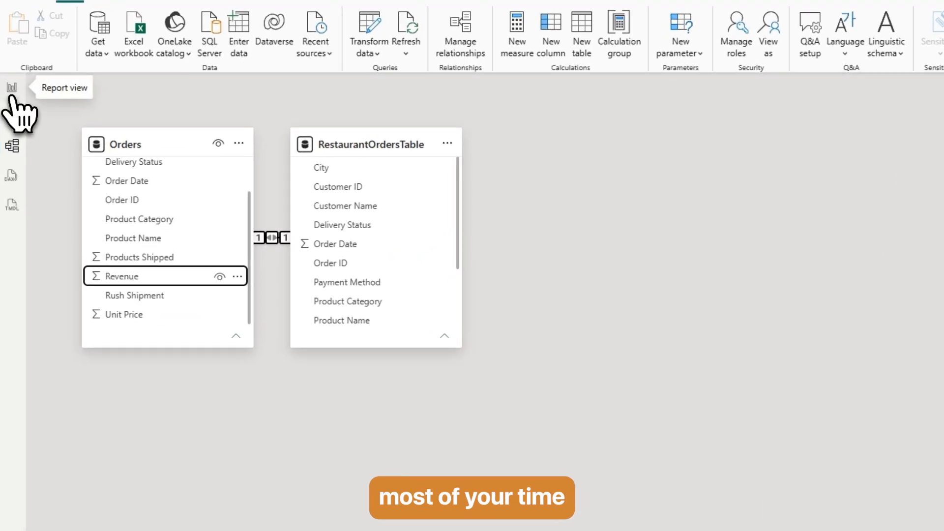
# Switch to the report view and expand the field lists of Orders and RestaurantOrdersTable.
pyautogui.click(10, 89)
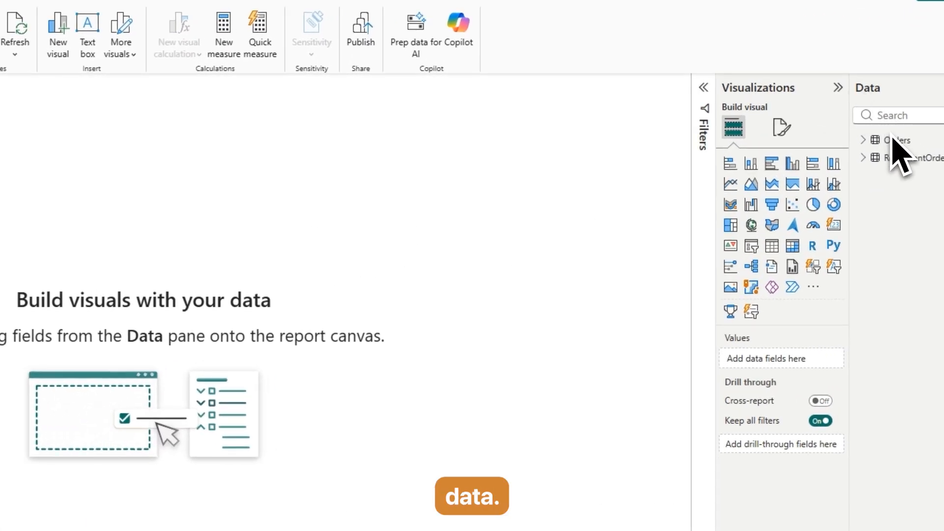
pyautogui.click(871, 143)
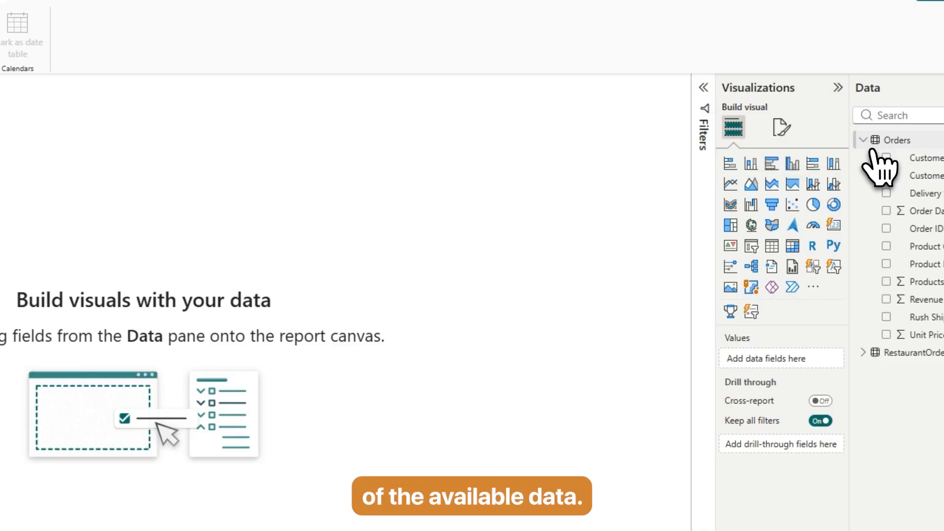
pyautogui.click(869, 358)
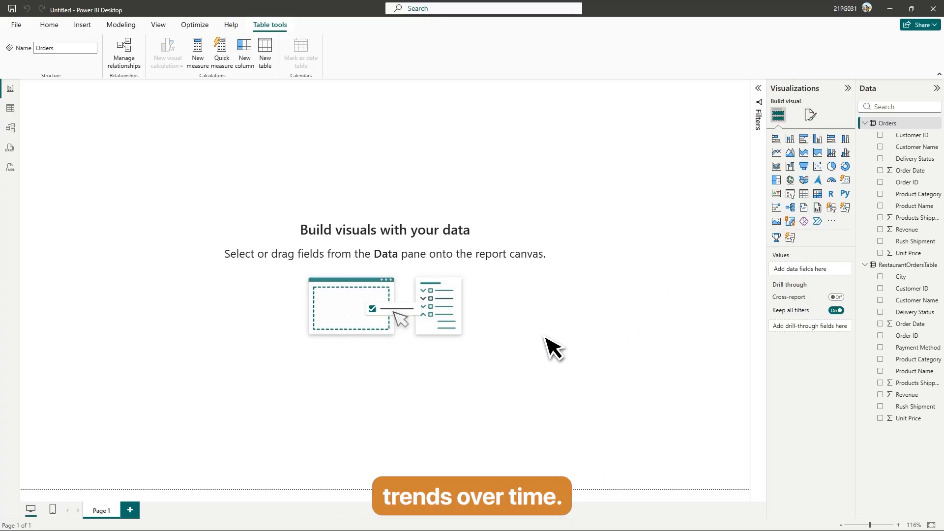
# Add a line chart with Order Date from Orders on the X-axis and Products Shipped on the Y-axis.
pyautogui.click(488, 337)
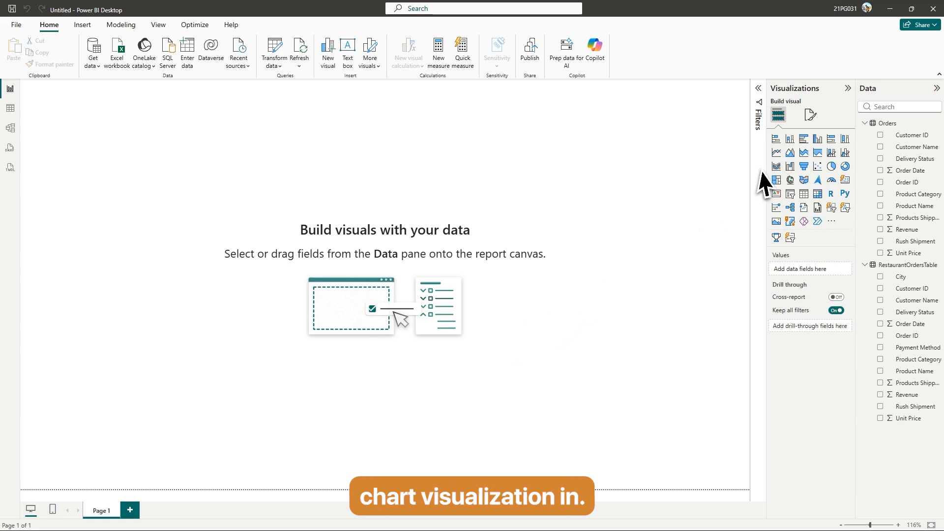
pyautogui.click(777, 154)
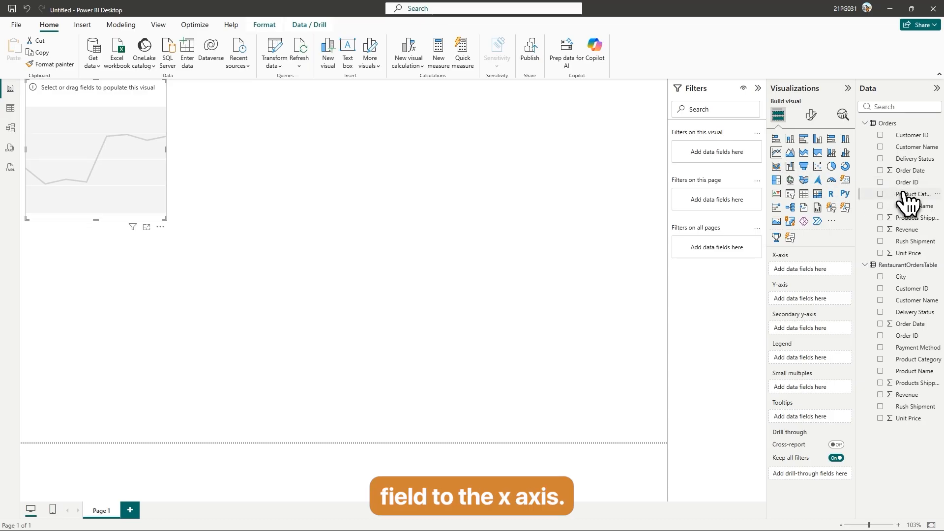
pyautogui.moveTo(904, 197); pyautogui.dragTo(761, 253)
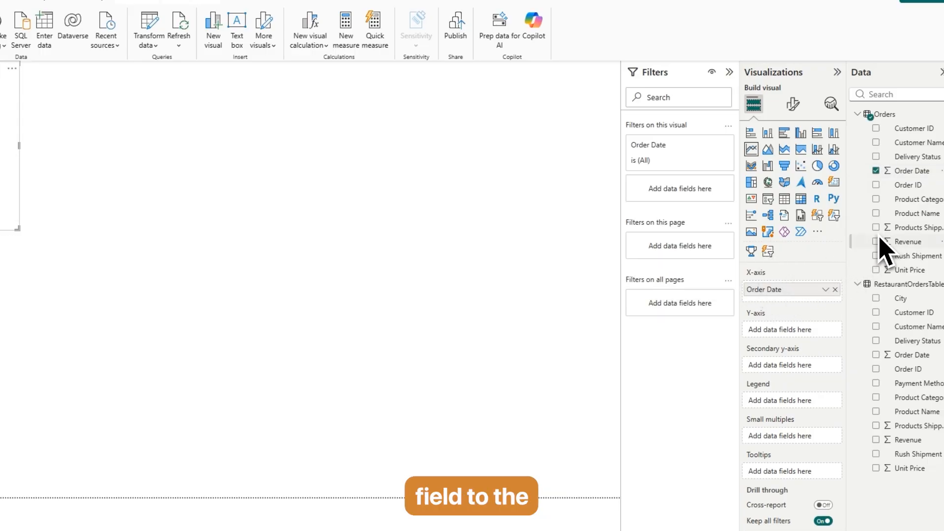
pyautogui.moveTo(886, 227); pyautogui.dragTo(761, 295)
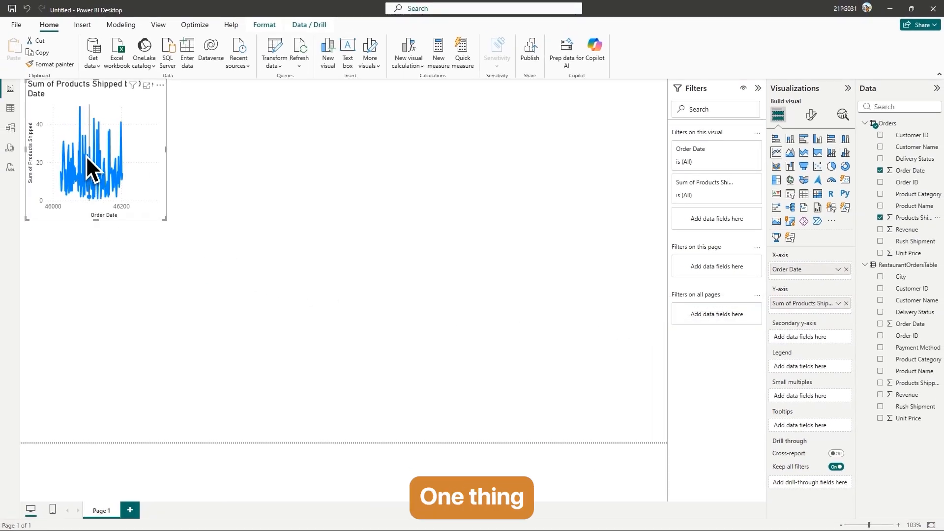
# Slightly enlarge the line chart and align it with the upper-left corner of the report page.
pyautogui.moveTo(78, 154)
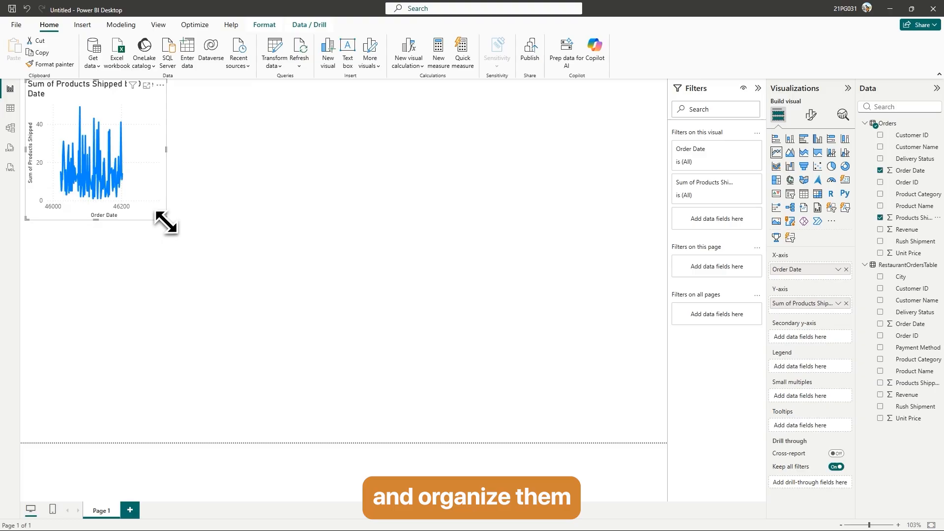
pyautogui.moveTo(166, 220)
pyautogui.mouseDown()
pyautogui.moveTo(253, 241)
pyautogui.moveTo(294, 283)
pyautogui.moveTo(165, 222)
pyautogui.moveTo(173, 225)
pyautogui.mouseUp()
pyautogui.moveTo(164, 151); pyautogui.dragTo(96, 160)
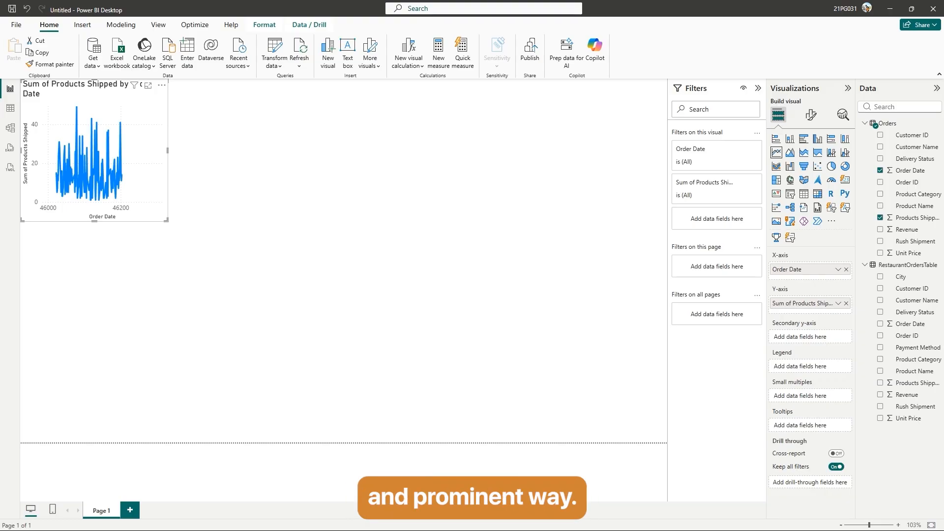
# Create a card visual showing Revenue from the Orders table, separate from the line chart.
pyautogui.click(373, 231)
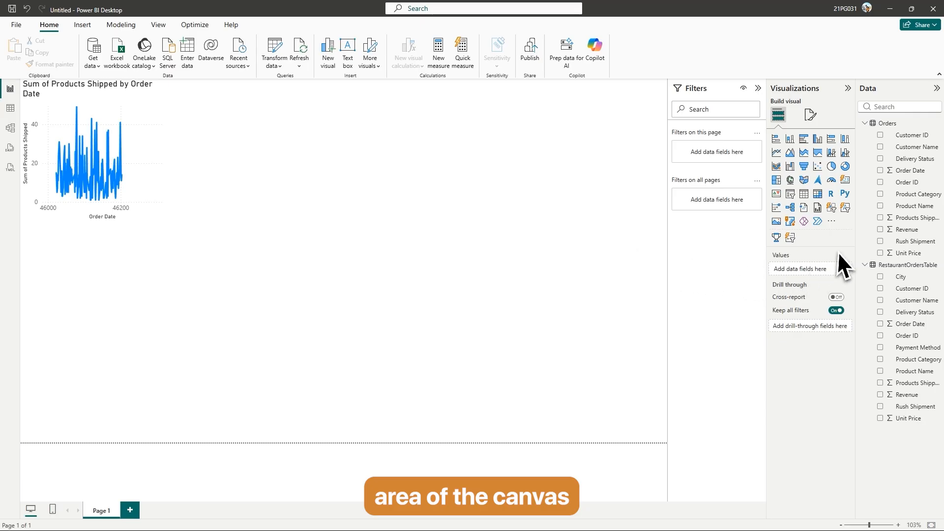
pyautogui.click(882, 230)
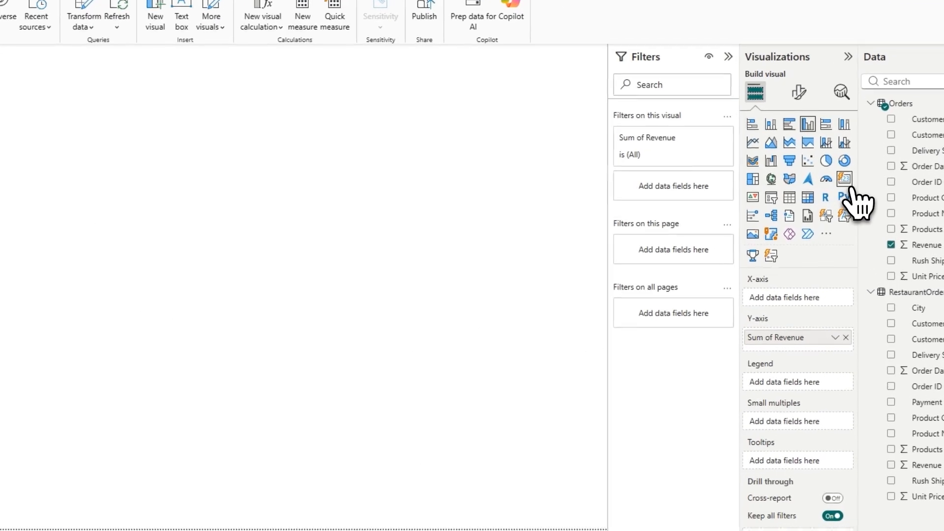
pyautogui.click(850, 185)
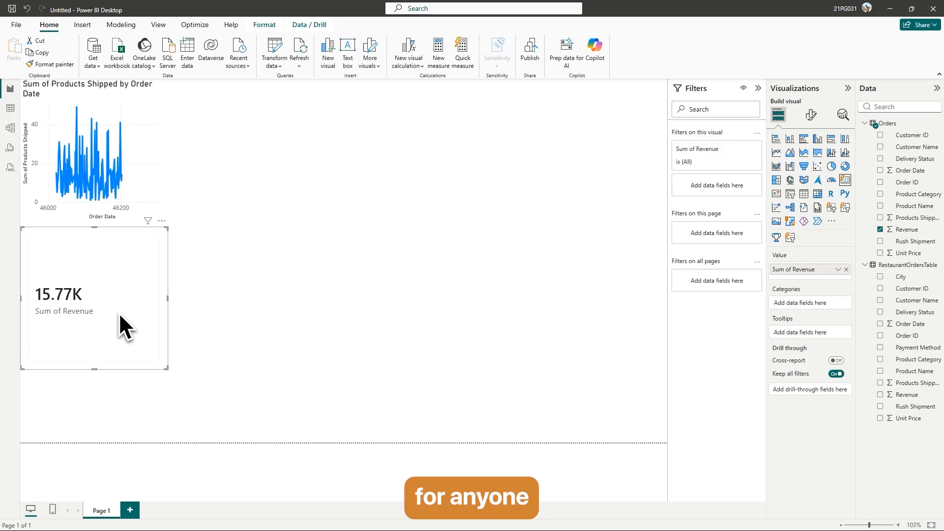
# Add a separate table visual listing Customer Name from the Orders table.
pyautogui.click(303, 292)
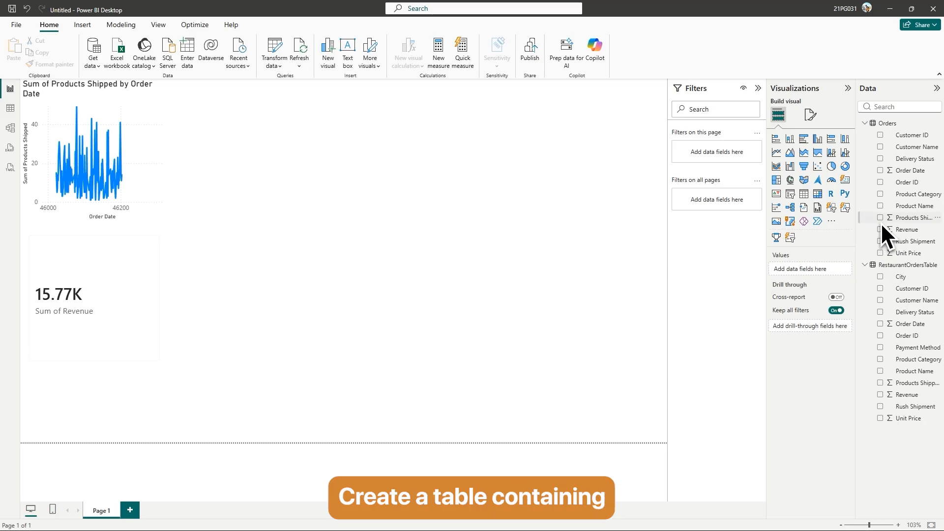
pyautogui.click(882, 147)
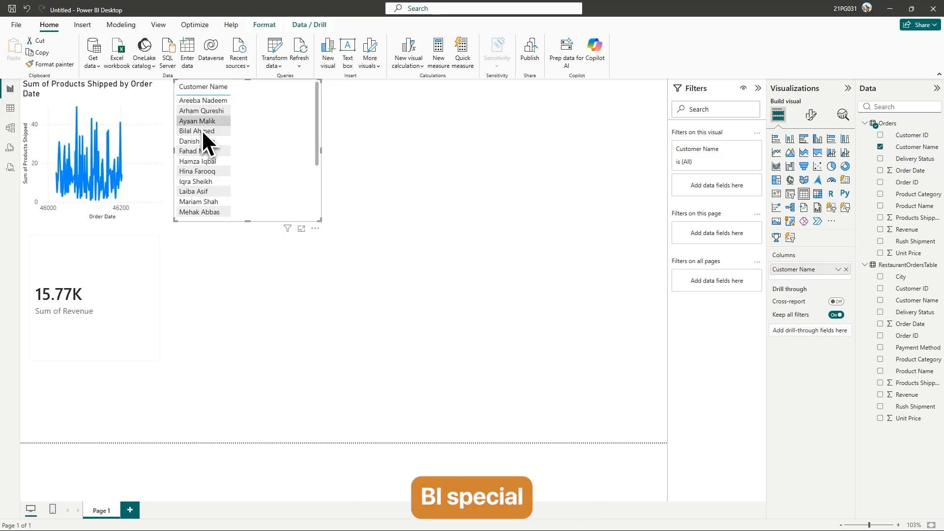
# Look through the customer table and select its first customer to cross-filter the line chart and revenue card.
pyautogui.scroll(-3, 206, 140)
pyautogui.scroll(3, 211, 204)
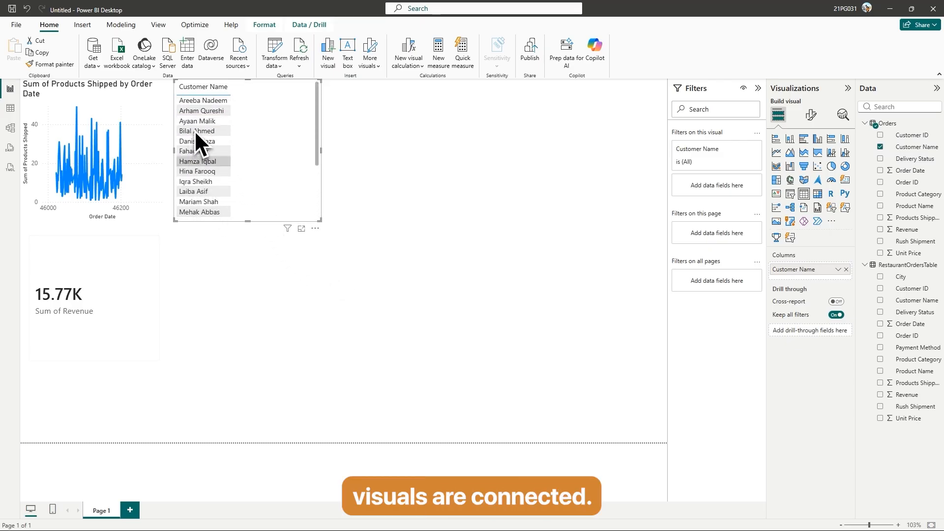
pyautogui.click(199, 102)
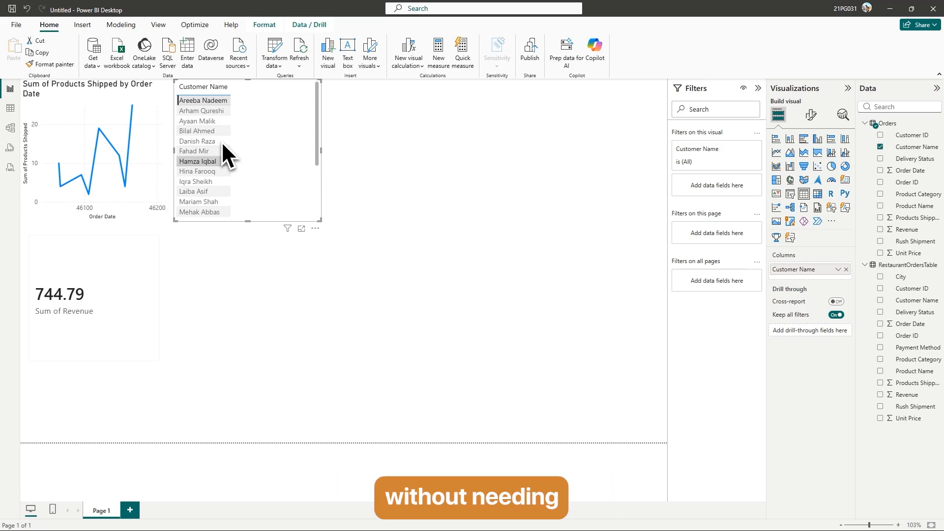
# Extend the customer table selection to its first four customers to cross-filter the other visuals, and clear the selection.
pyautogui.keyDown('ctrl'); pyautogui.click(197, 114); pyautogui.keyUp('ctrl')
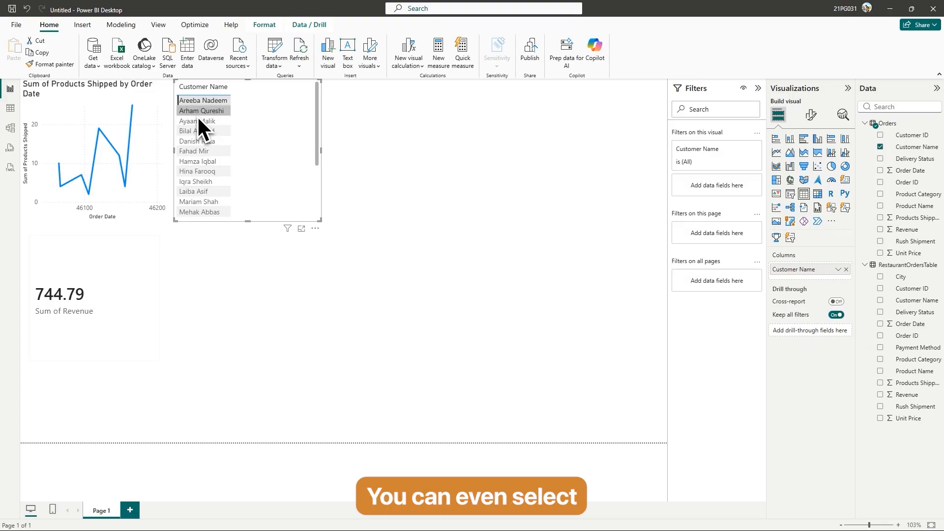
pyautogui.keyDown('ctrl'); pyautogui.click(205, 124); pyautogui.keyUp('ctrl')
pyautogui.keyDown('ctrl'); pyautogui.click(201, 134); pyautogui.keyUp('ctrl')
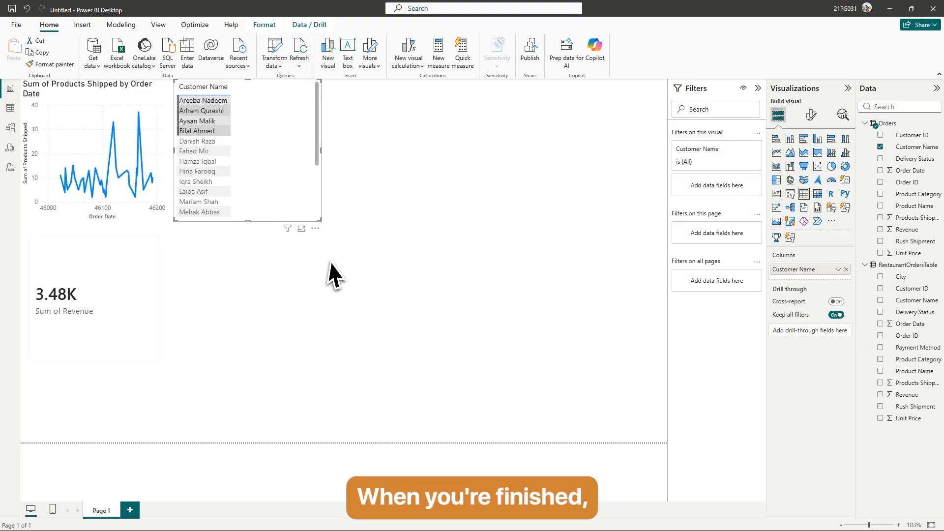
pyautogui.click(356, 275)
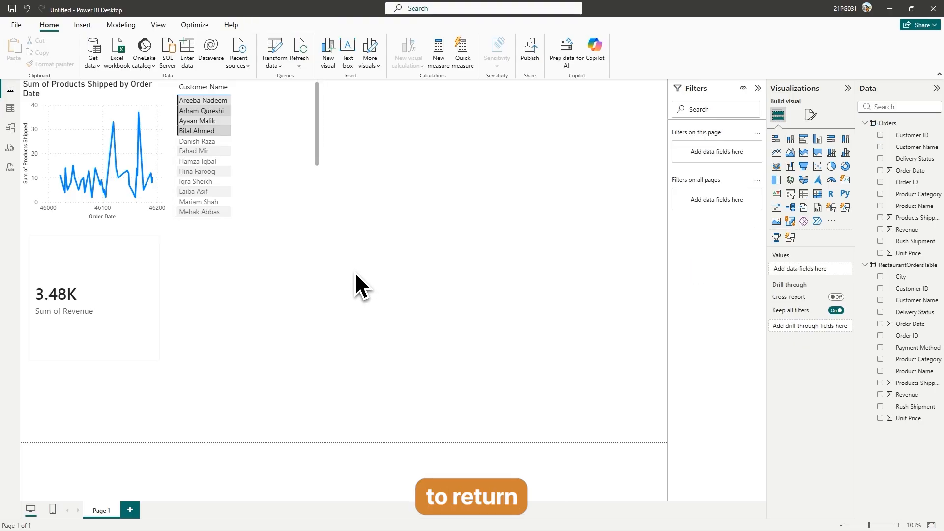
pyautogui.click(261, 133)
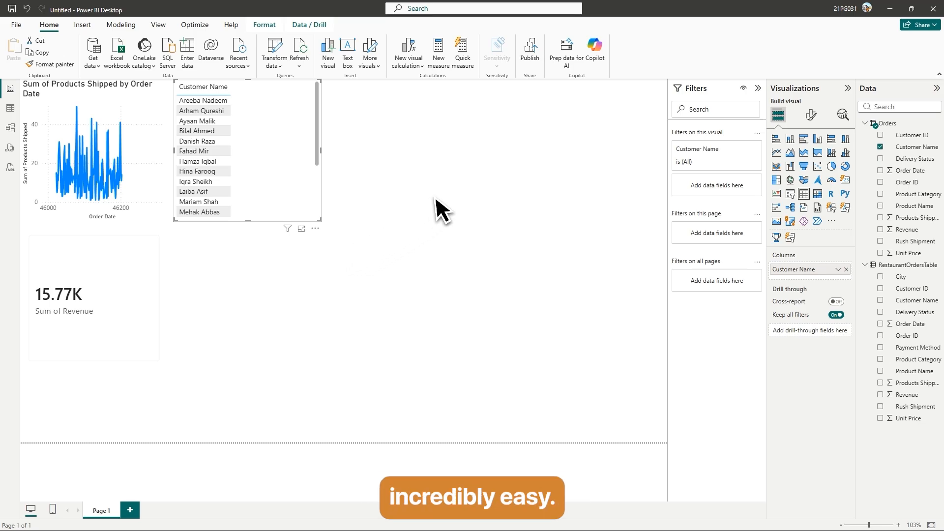
# Start publishing the report and save its file under the name Shax Finds Company.
pyautogui.click(532, 54)
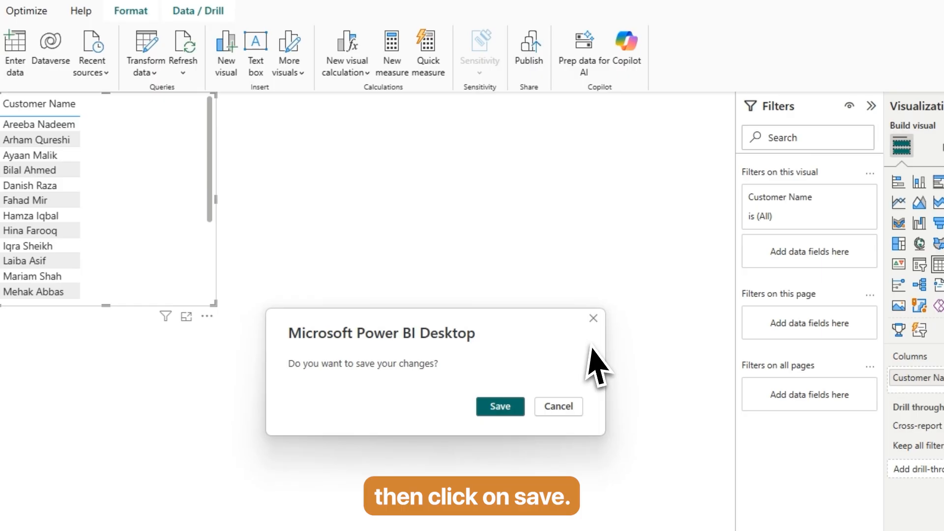
pyautogui.click(502, 414)
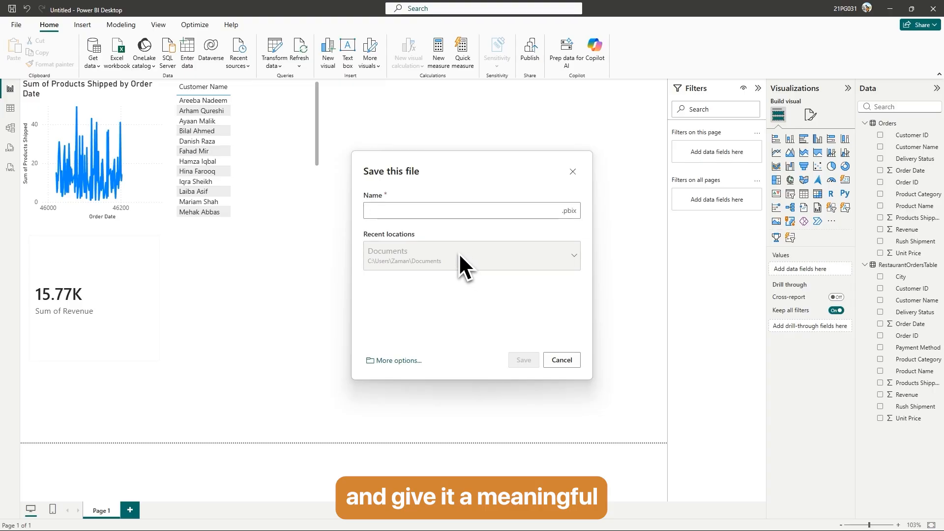
pyautogui.write('Shax Finds Company')
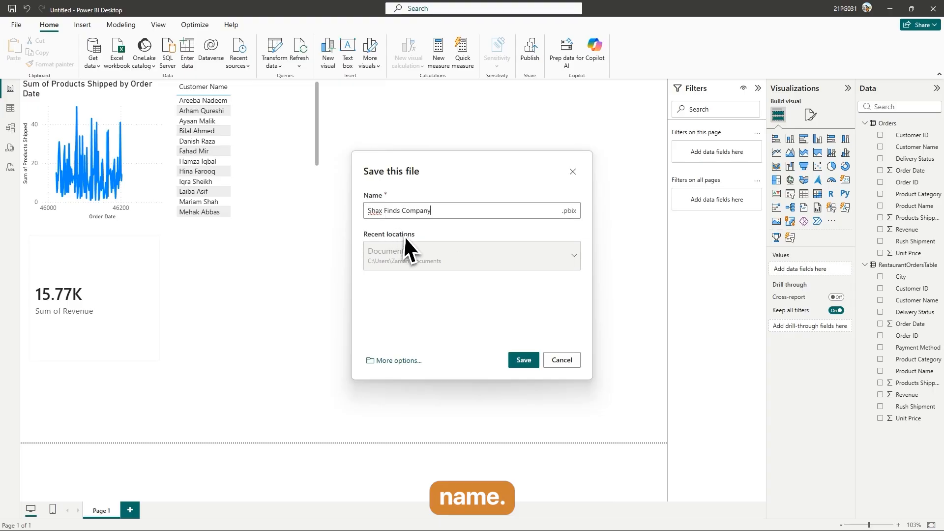
pyautogui.click(524, 361)
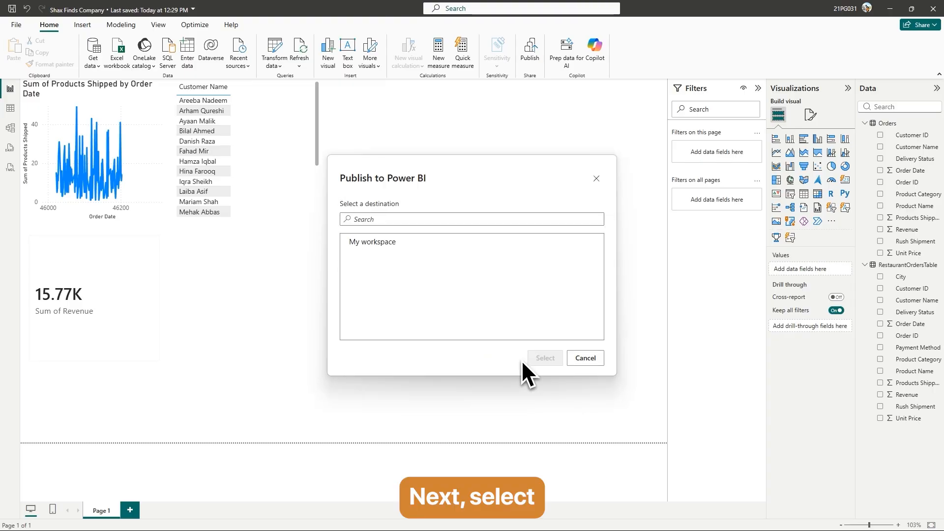
# Publish the report to My workspace and open the published report in the Power BI service.
pyautogui.click(380, 251)
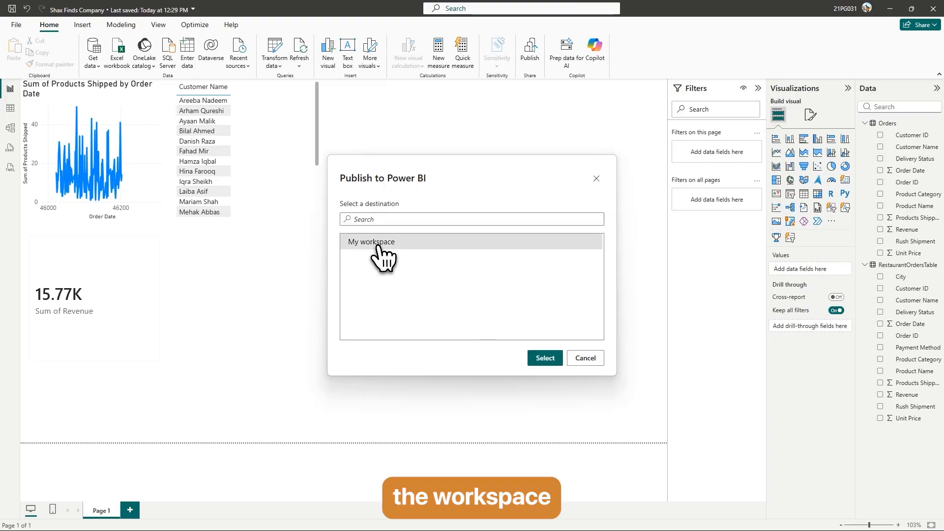
pyautogui.click(546, 360)
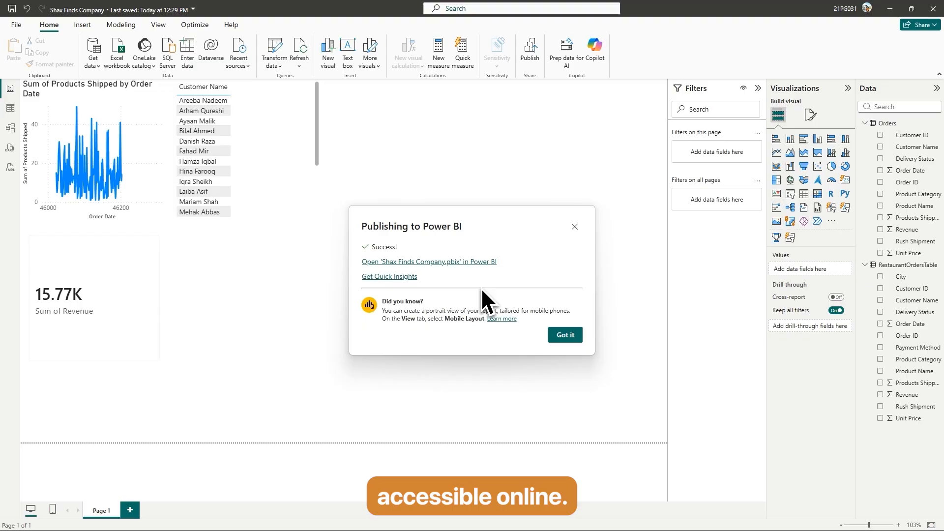
pyautogui.click(416, 264)
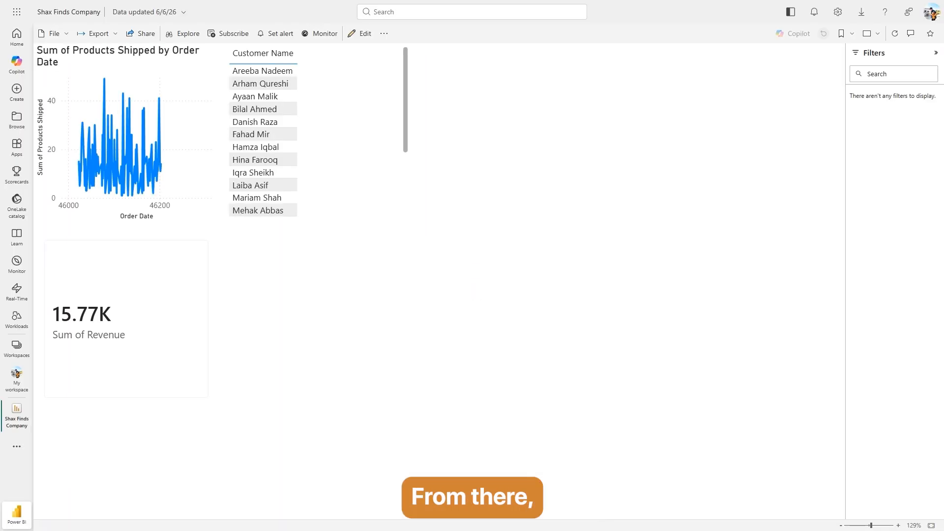
# Examine the published report's file options, including embedding, and its available export formats.
pyautogui.click(63, 35)
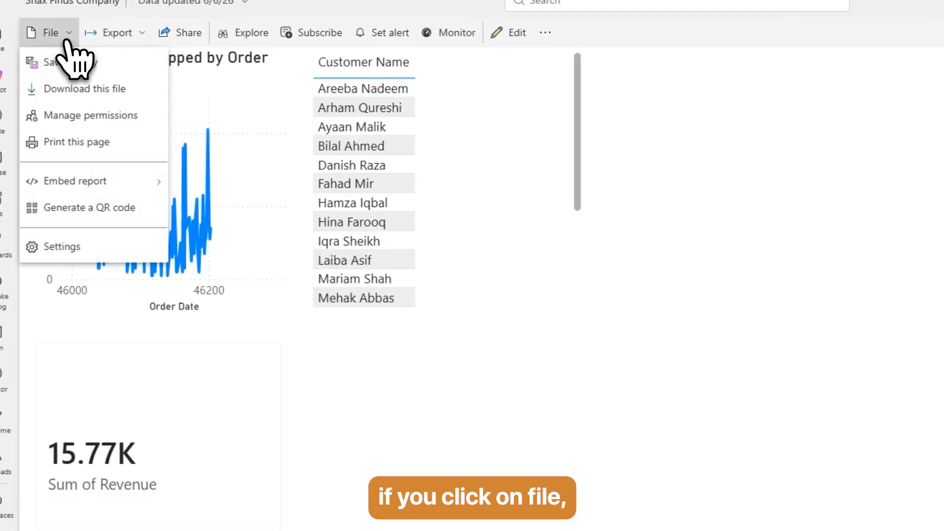
pyautogui.moveTo(41, 180)
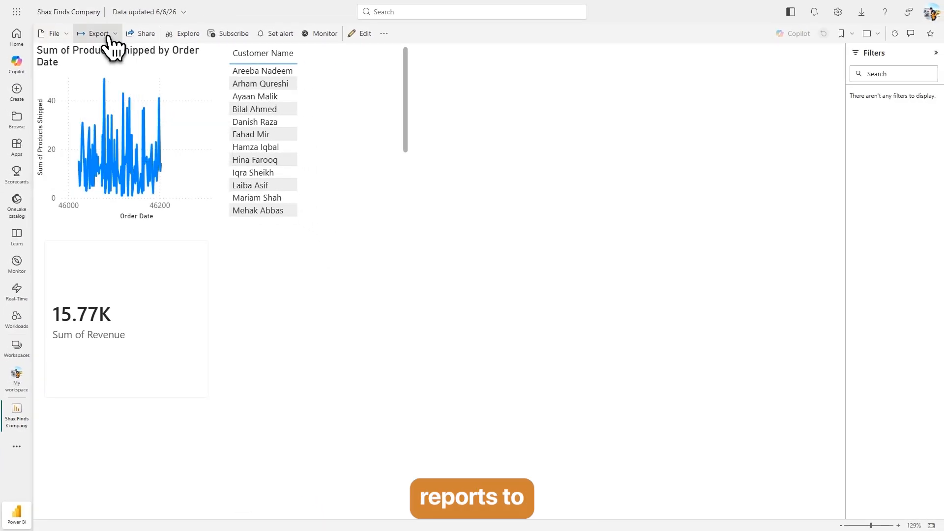
pyautogui.click(109, 41)
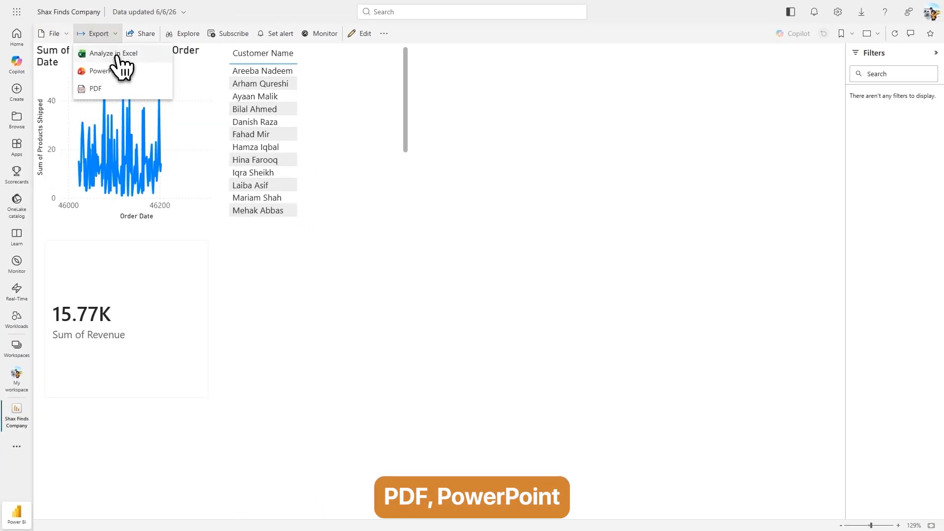